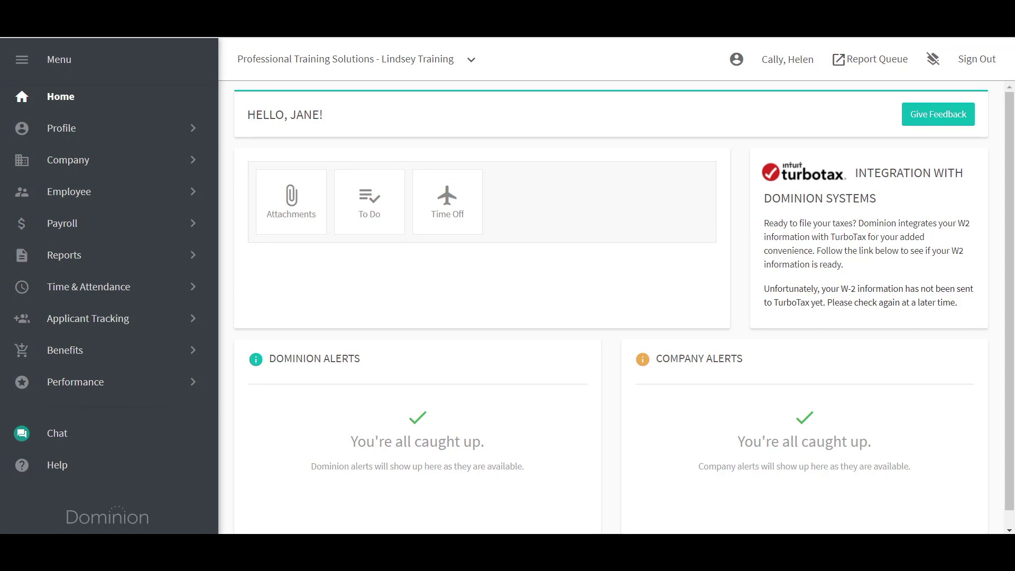
# Search the Employee Profile list by the employee's surname and open her profile.
pyautogui.click(75, 195)
pyautogui.click(115, 168)
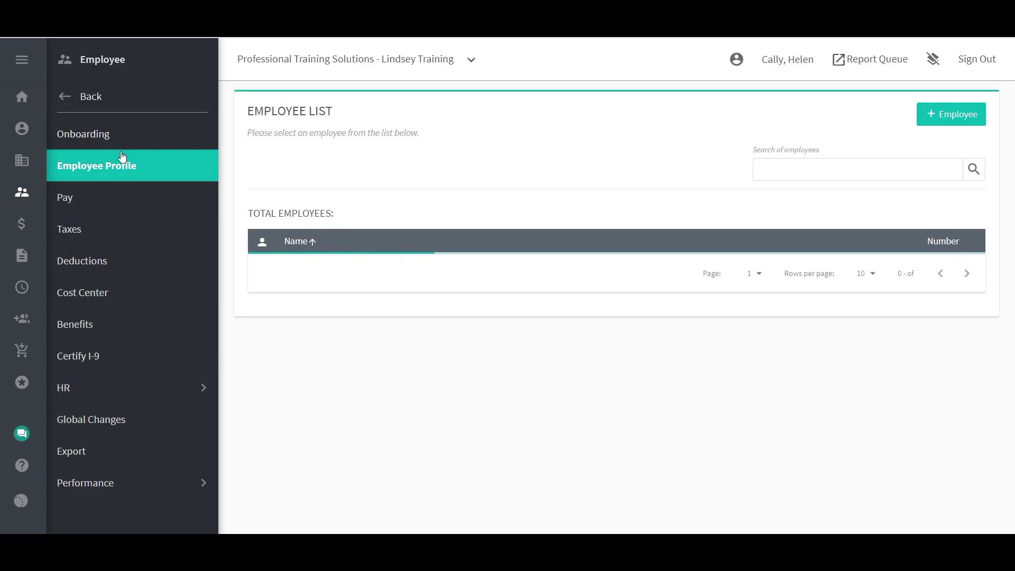
pyautogui.click(780, 168)
pyautogui.write('cal')
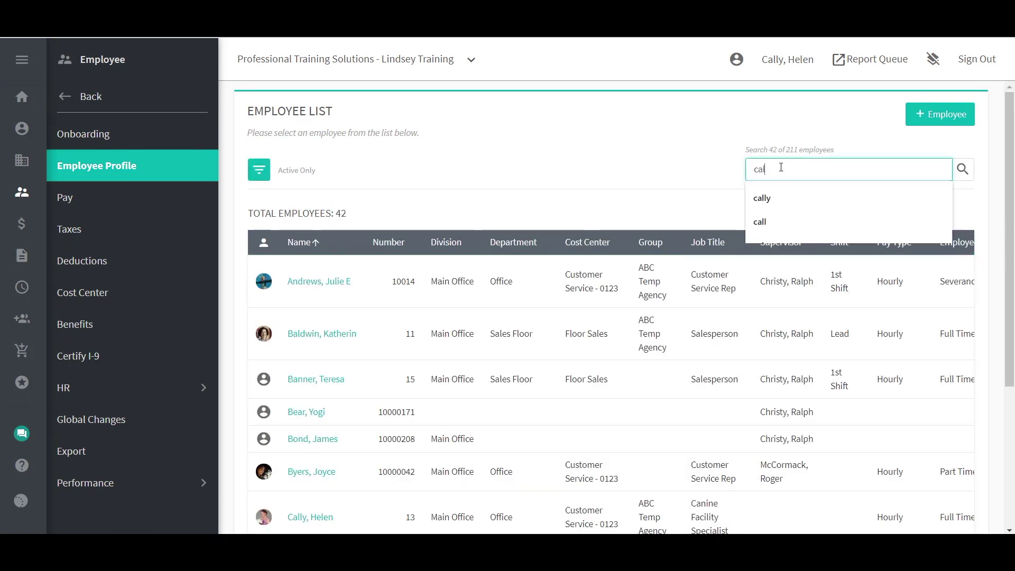
pyautogui.write('ly')
pyautogui.press('Return')
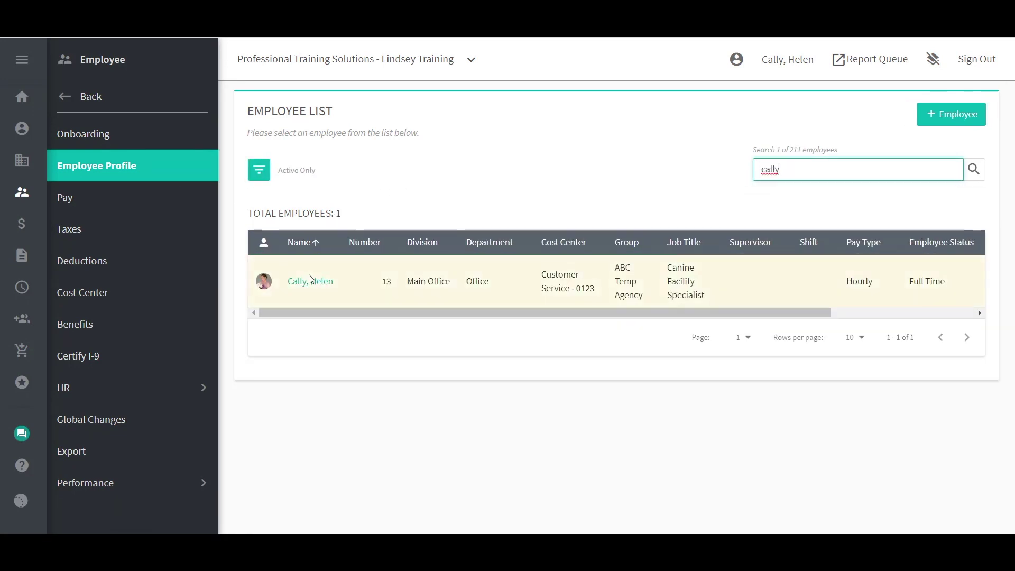
pyautogui.click(310, 280)
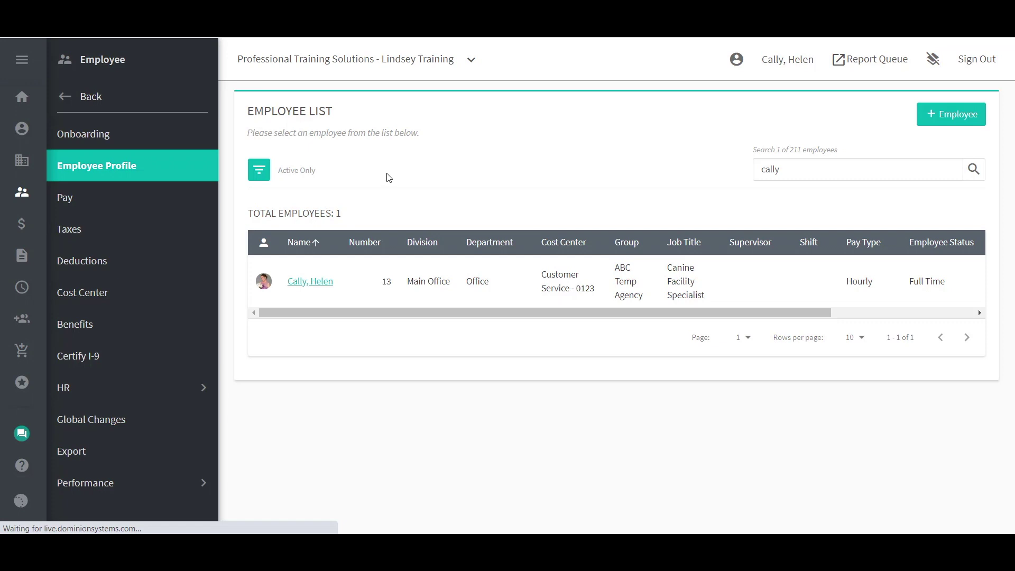
# Assign a supervisor from the Supervisor dropdown and save the profile.
pyautogui.scroll(-5, 428, 195)
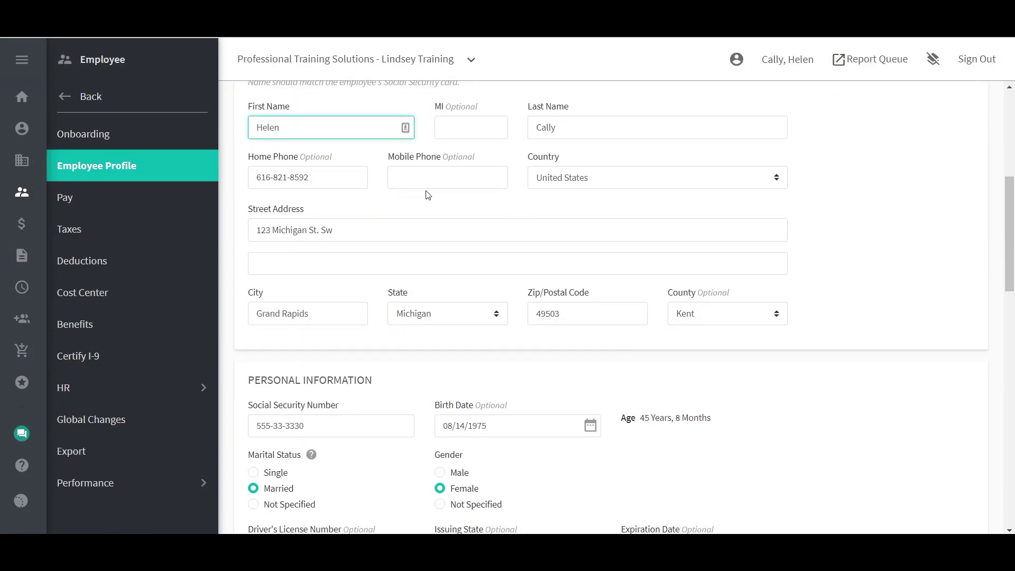
pyautogui.scroll(-10, 428, 195)
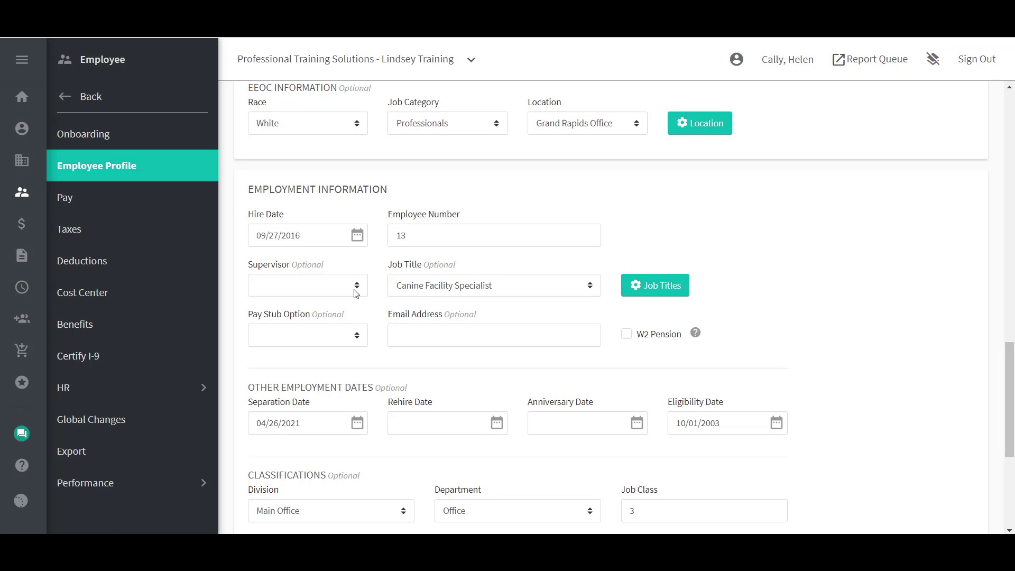
pyautogui.click(356, 294)
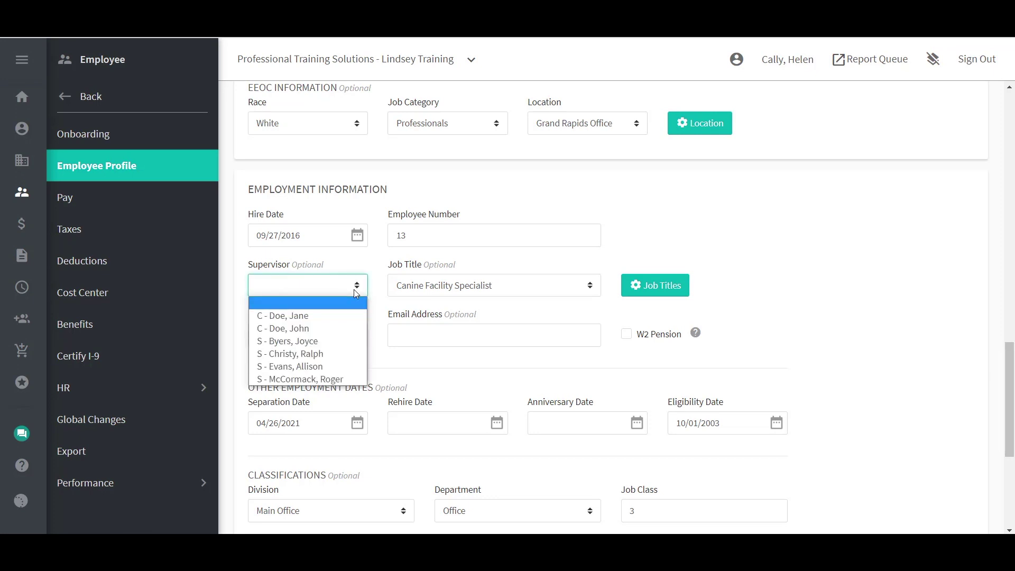
pyautogui.click(329, 352)
pyautogui.scroll(-5, 539, 368)
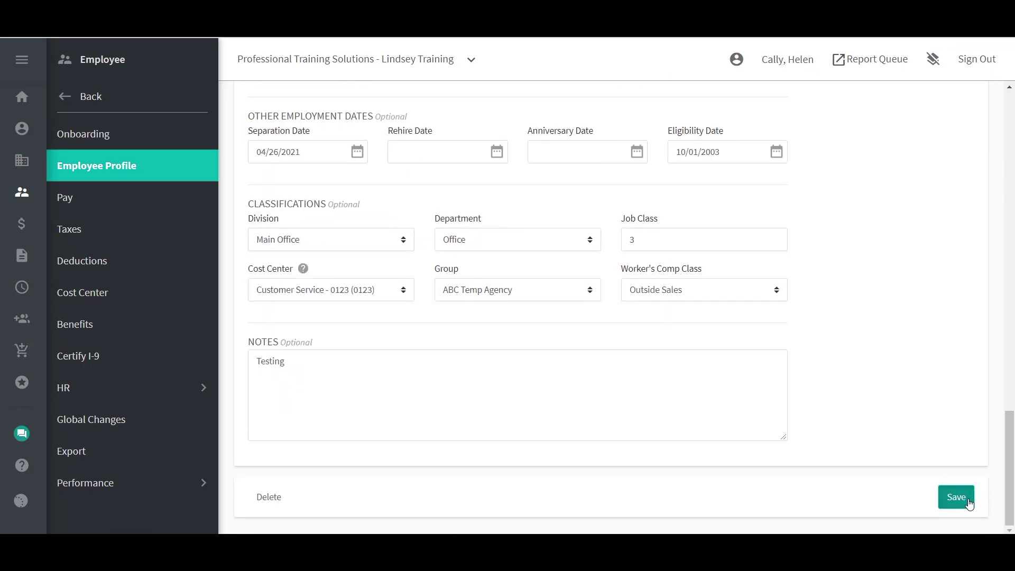
pyautogui.click(958, 486)
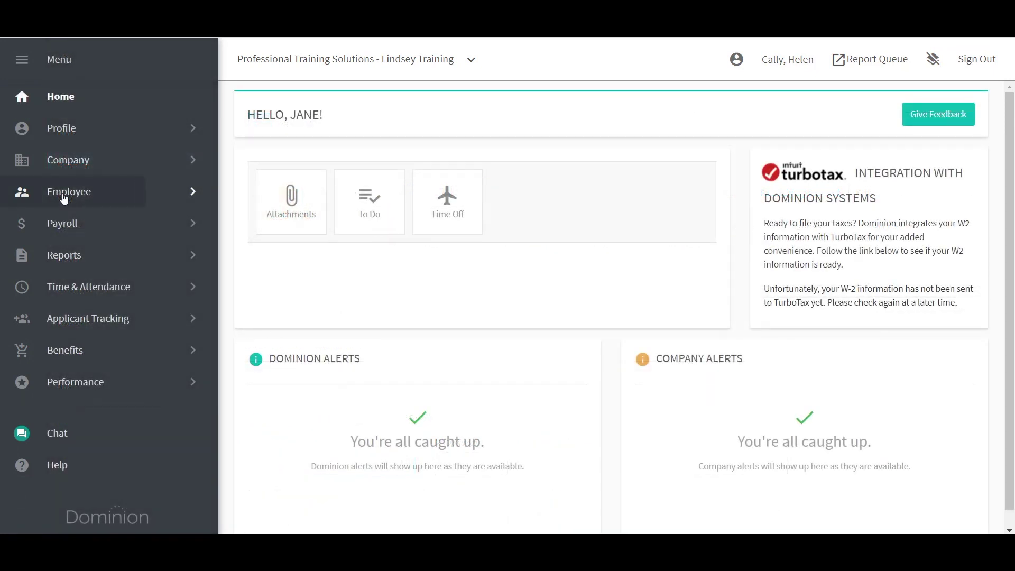
# Go to the employee's Performance Overview page.
pyautogui.click(33, 198)
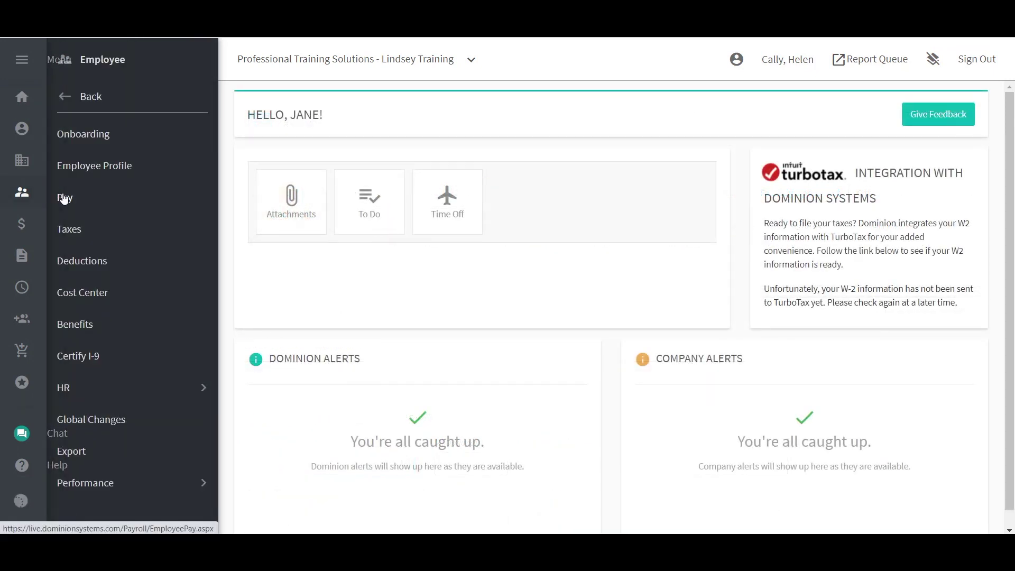
pyautogui.click(116, 483)
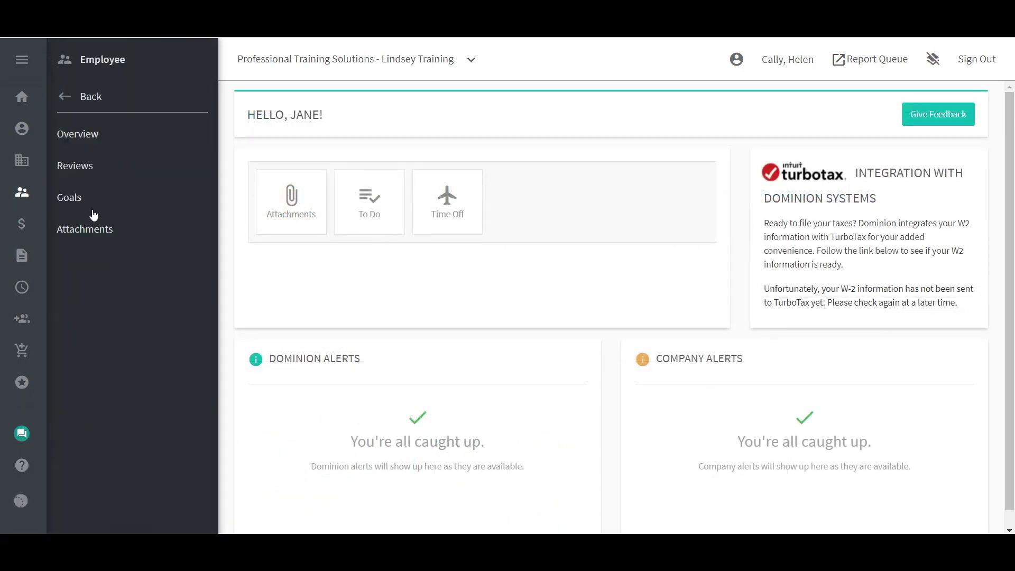
pyautogui.click(94, 138)
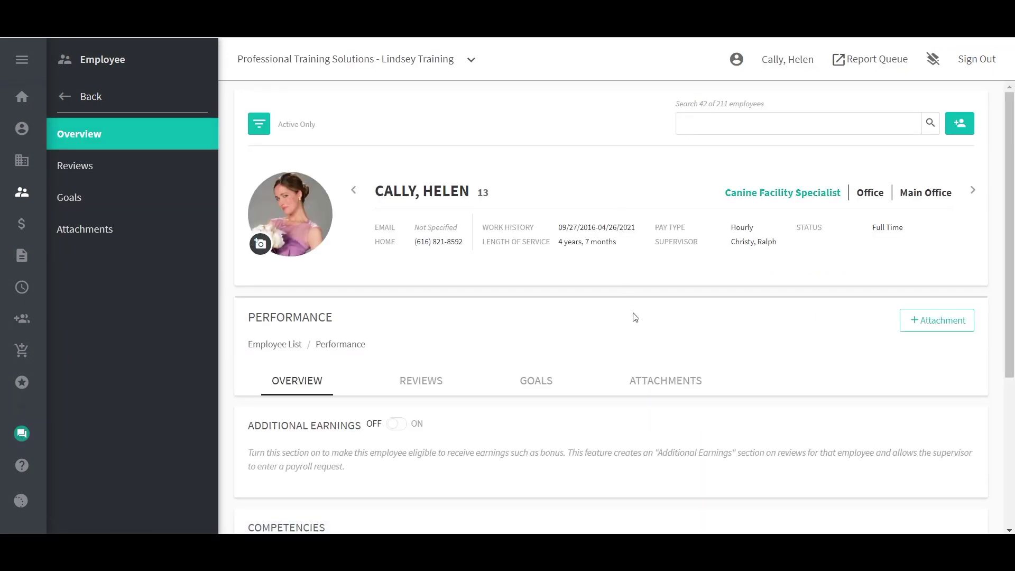
pyautogui.scroll(-5, 635, 317)
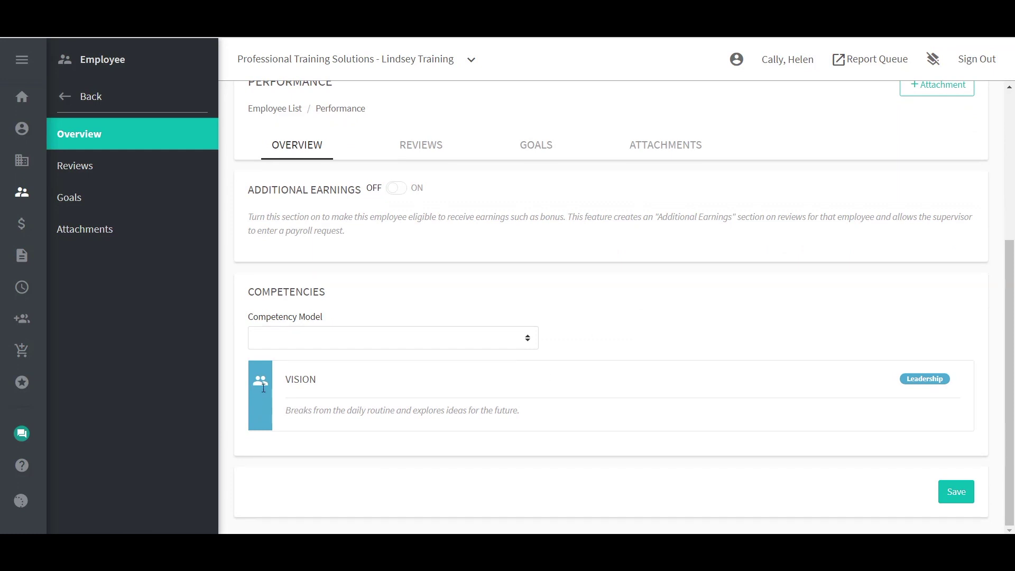
# Set the Competency Model to Hourly and save the overview.
pyautogui.click(264, 341)
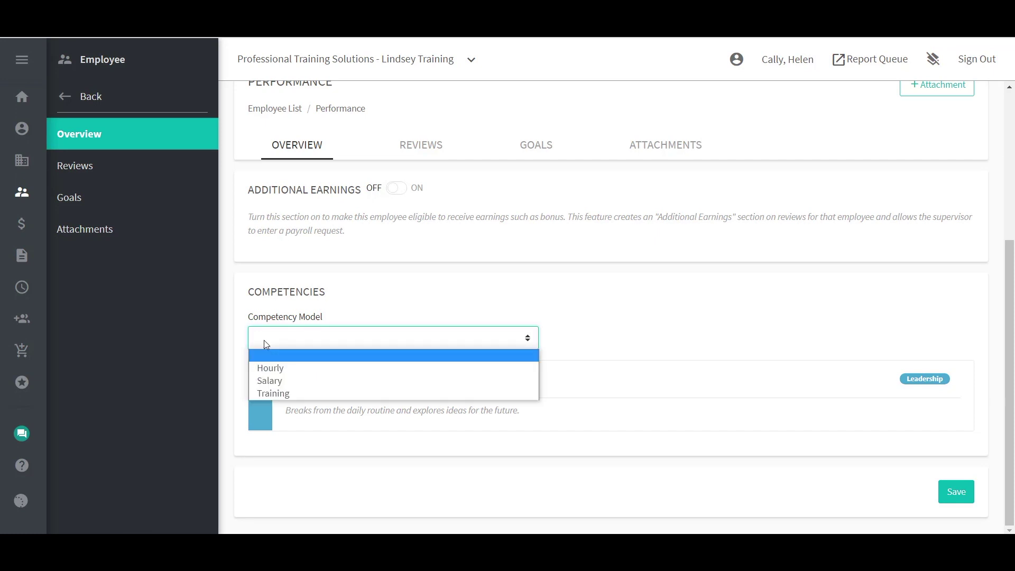
pyautogui.click(271, 369)
pyautogui.scroll(-5, 722, 441)
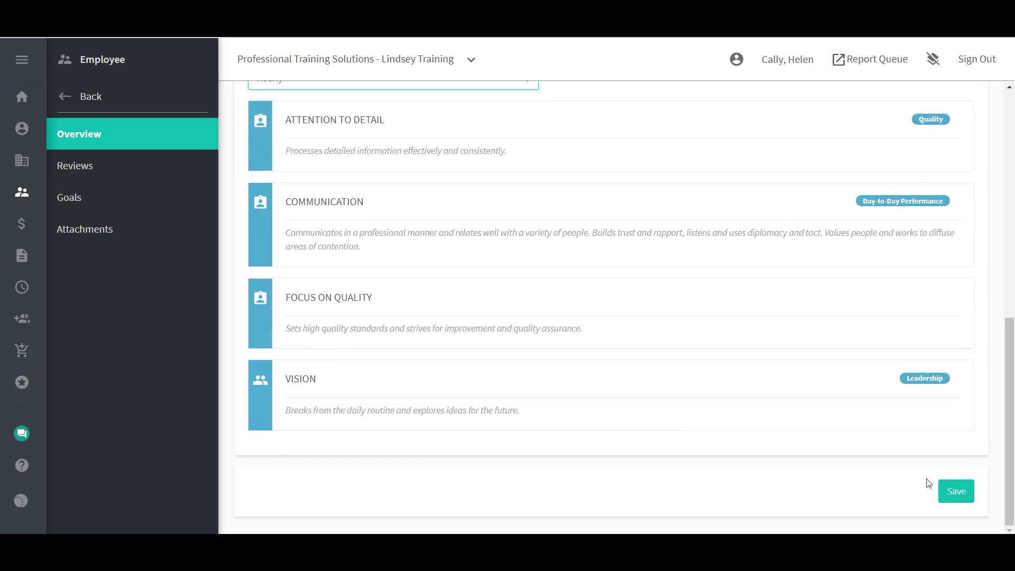
pyautogui.click(952, 493)
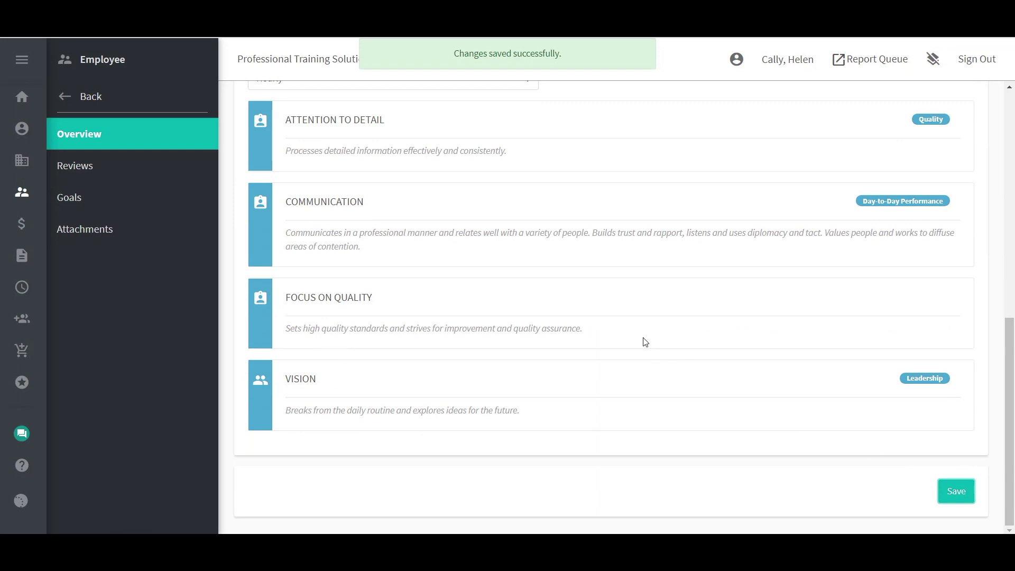
pyautogui.scroll(1, 644, 342)
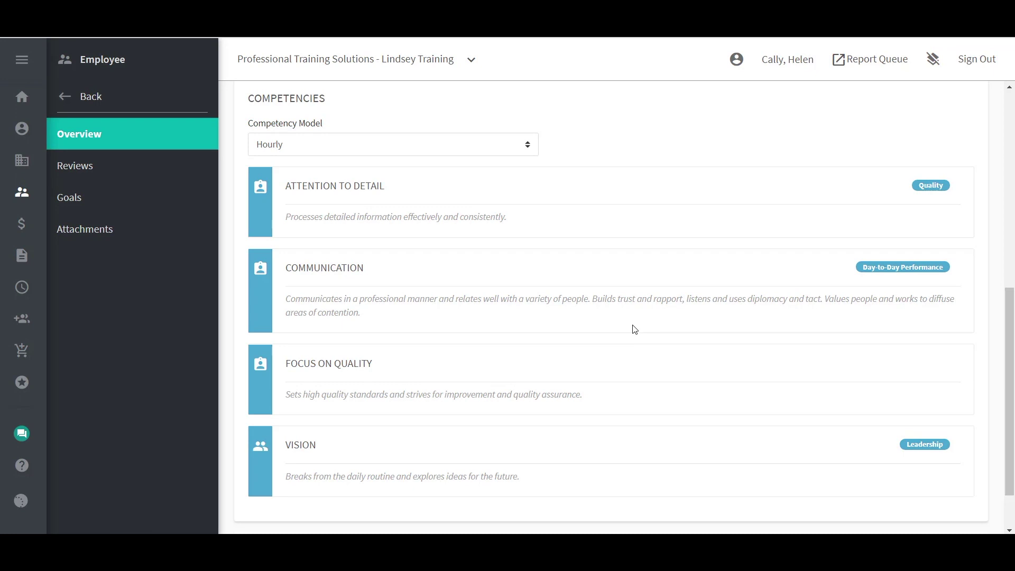
pyautogui.click(74, 101)
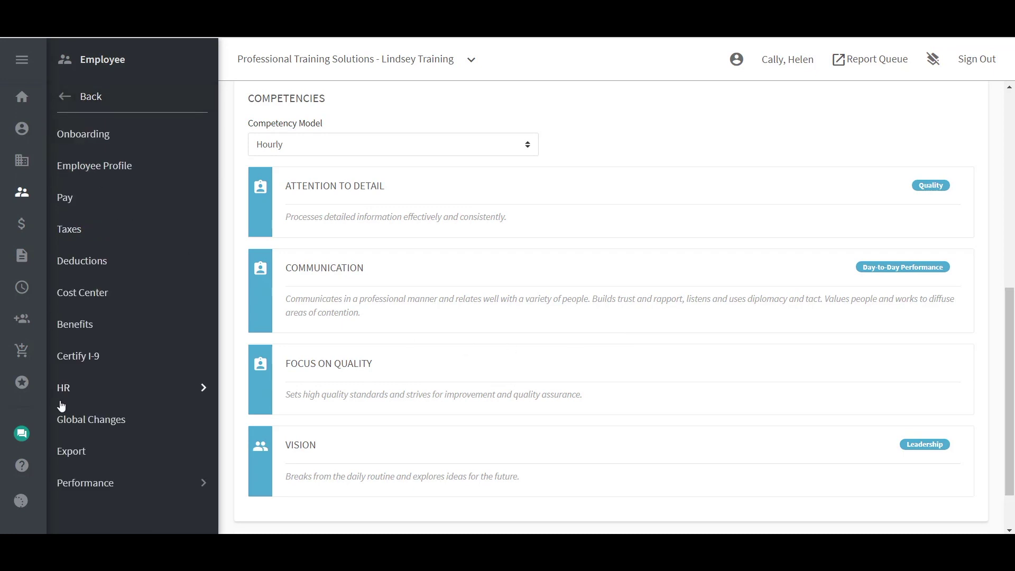
pyautogui.click(74, 424)
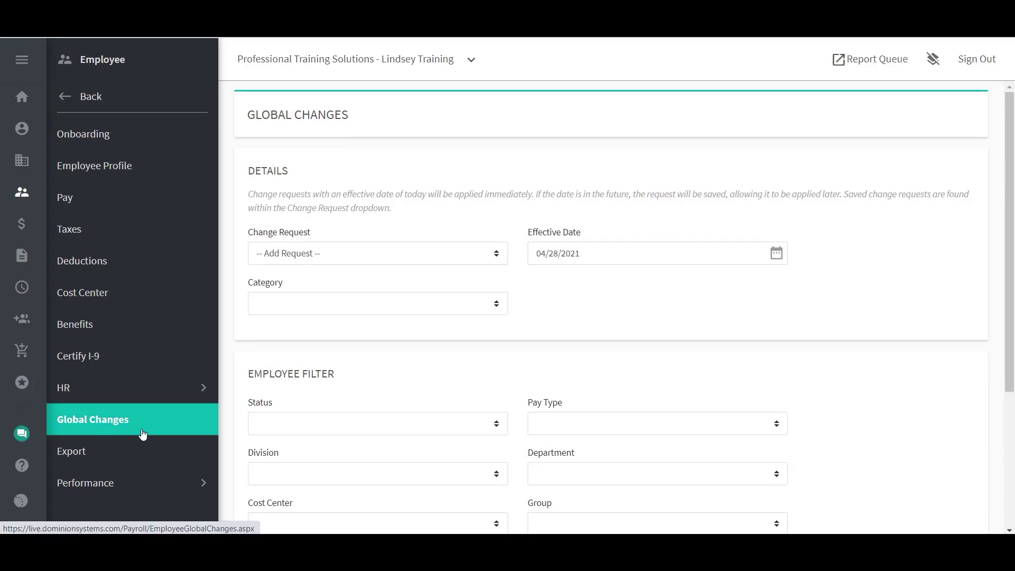
pyautogui.click(329, 310)
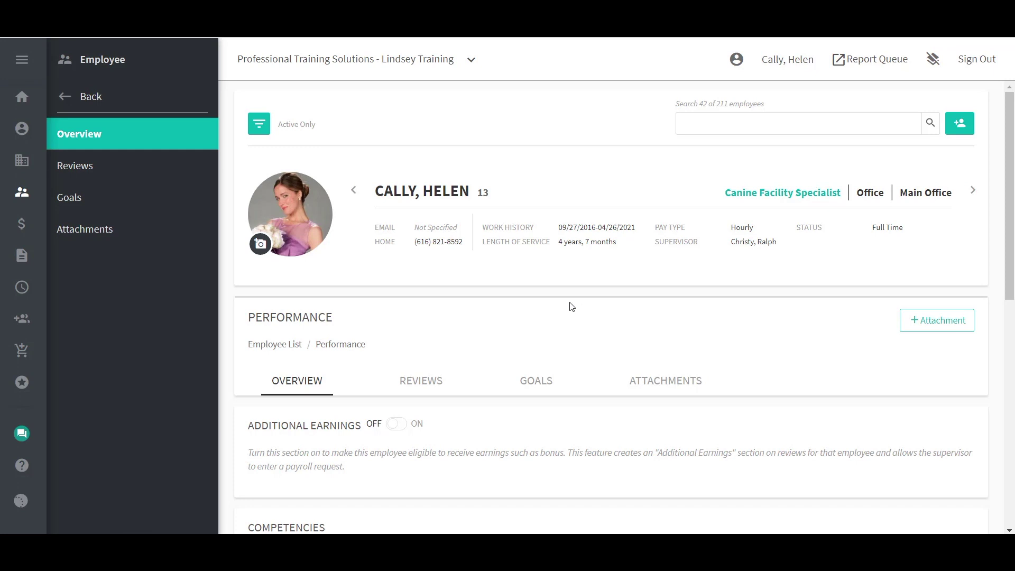
pyautogui.click(418, 388)
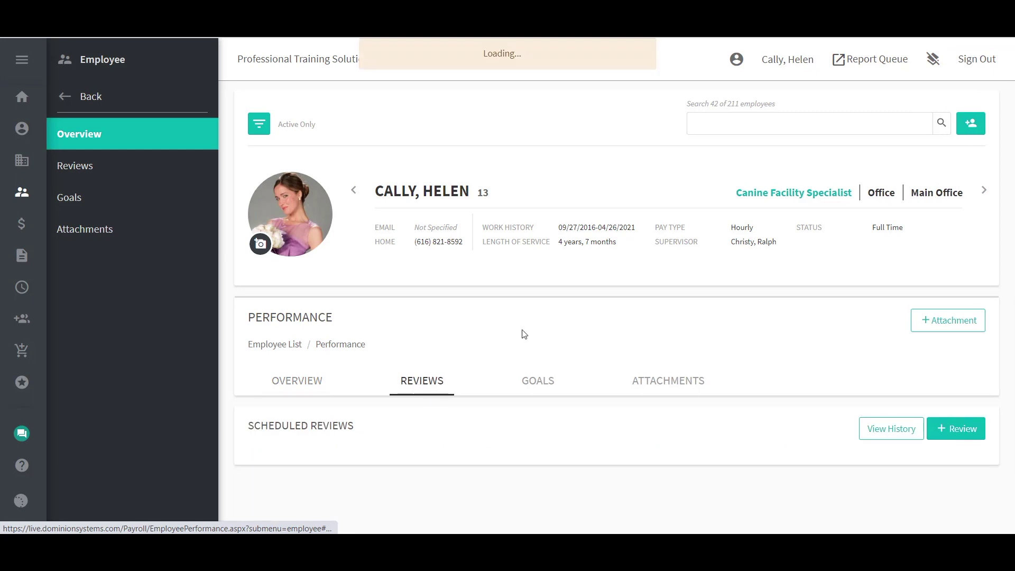
pyautogui.scroll(-1, 524, 331)
pyautogui.scroll(-3, 524, 332)
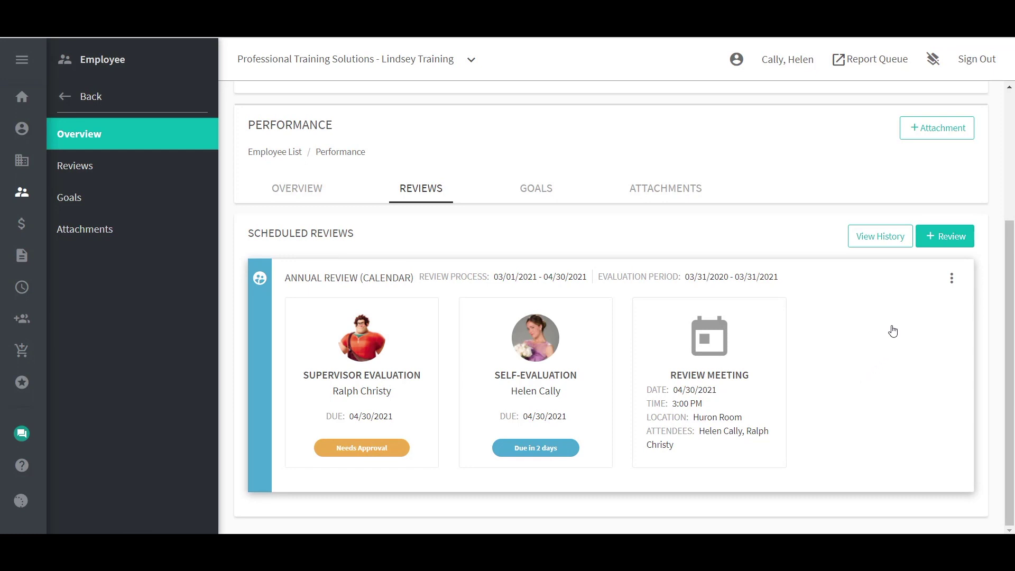
pyautogui.click(942, 247)
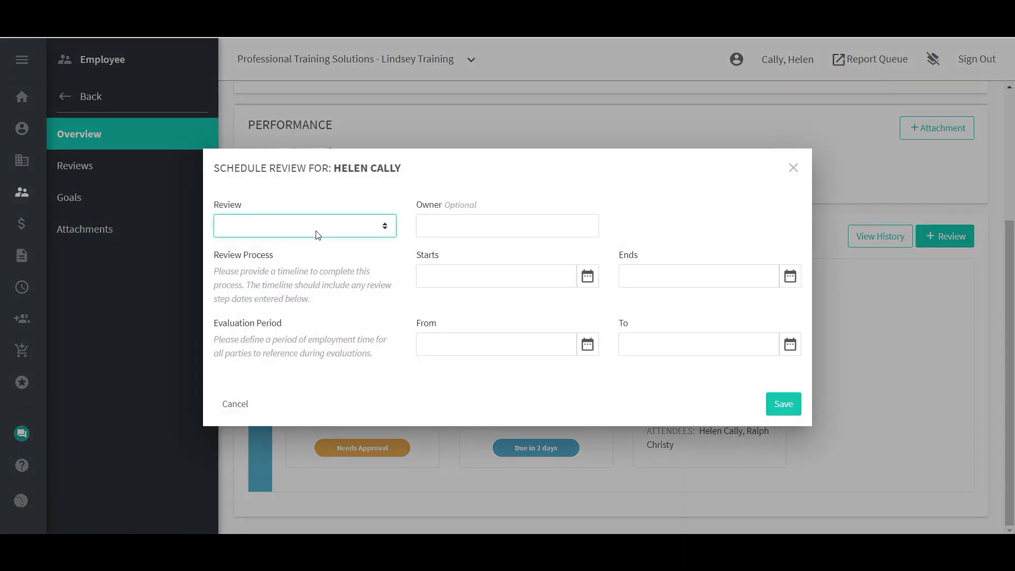
pyautogui.click(318, 234)
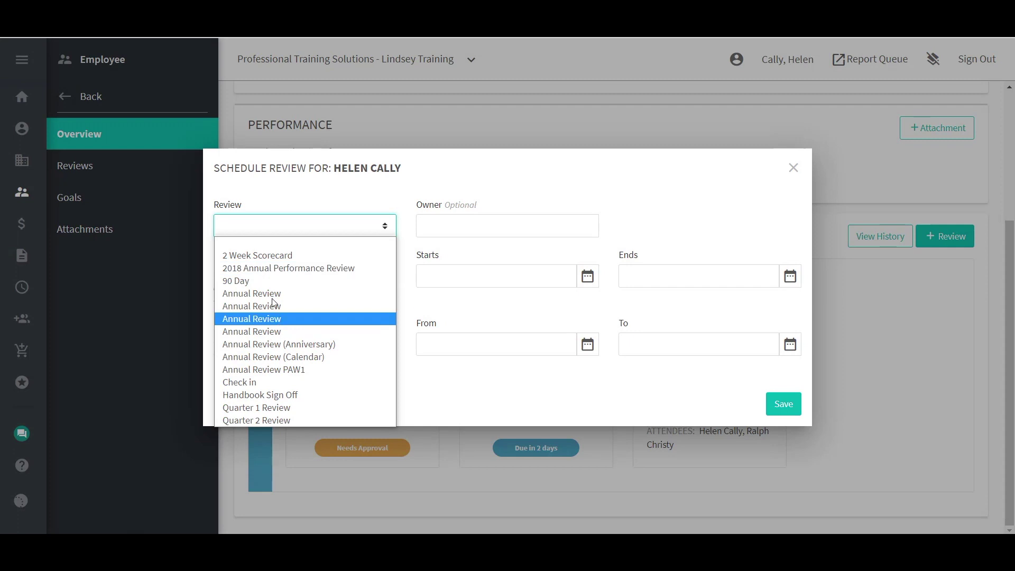
pyautogui.click(290, 359)
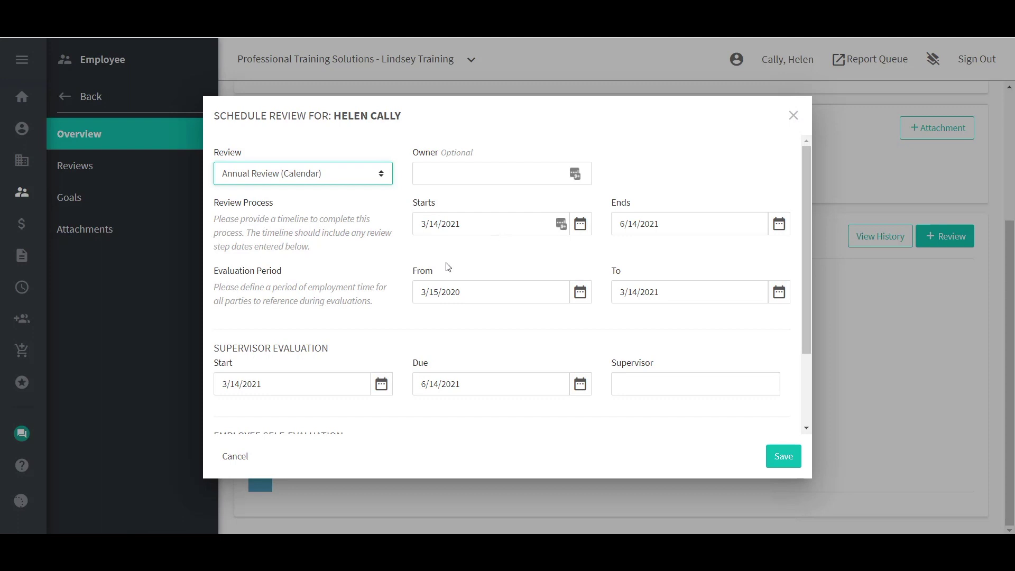
pyautogui.click(635, 383)
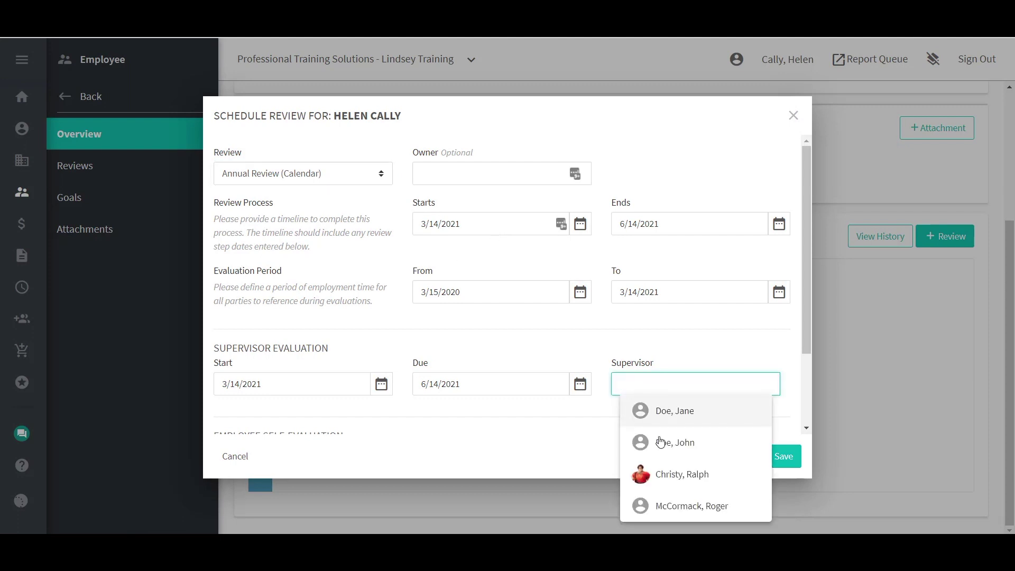
pyautogui.click(670, 473)
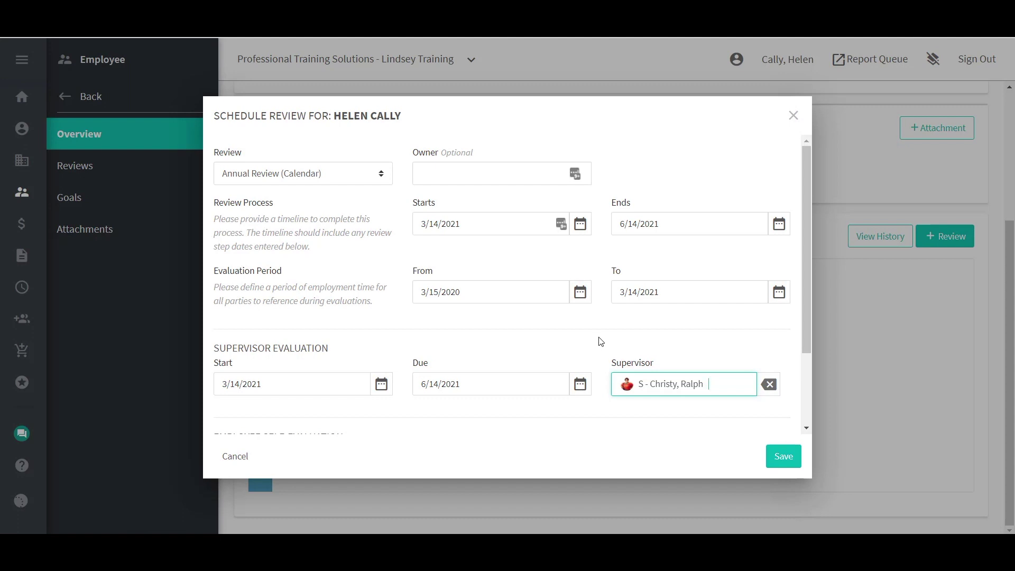
pyautogui.scroll(-2, 601, 342)
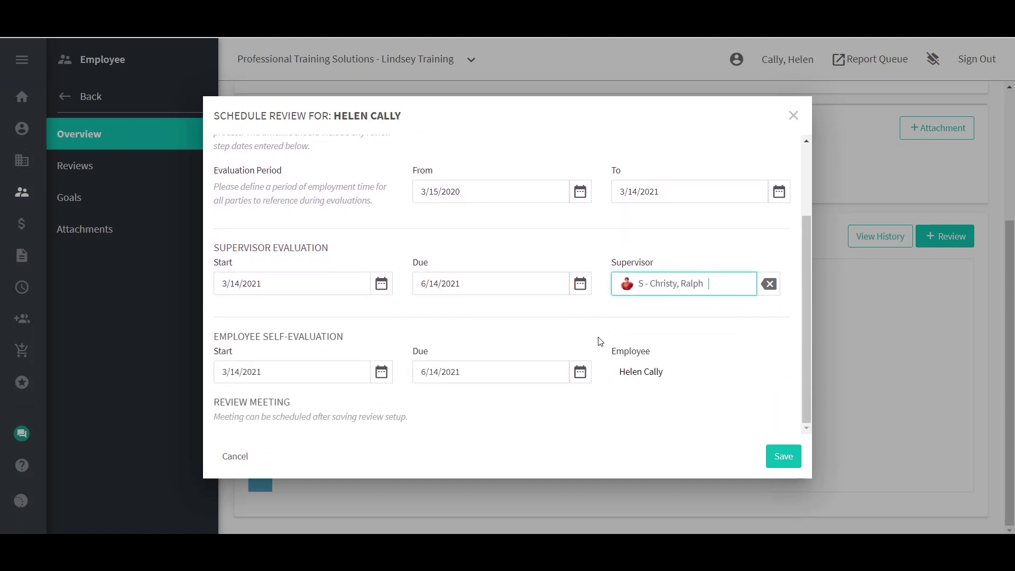
pyautogui.click(233, 456)
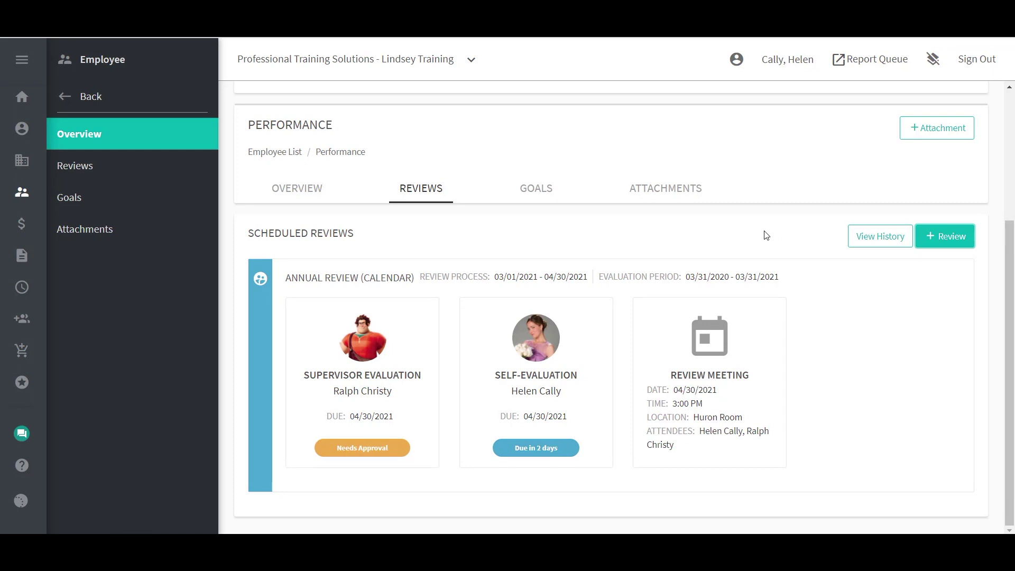
pyautogui.click(294, 188)
# Switch Additional Earnings on and name the earnings item 'Bonus'.
pyautogui.scroll(-1, 396, 219)
pyautogui.scroll(-1, 396, 219)
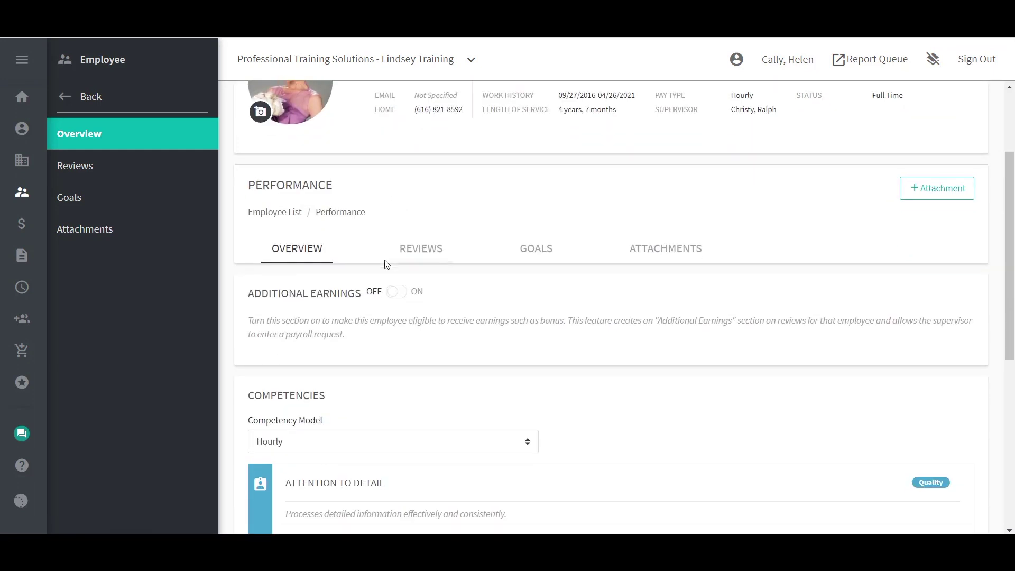
pyautogui.click(395, 292)
pyautogui.scroll(-1, 392, 296)
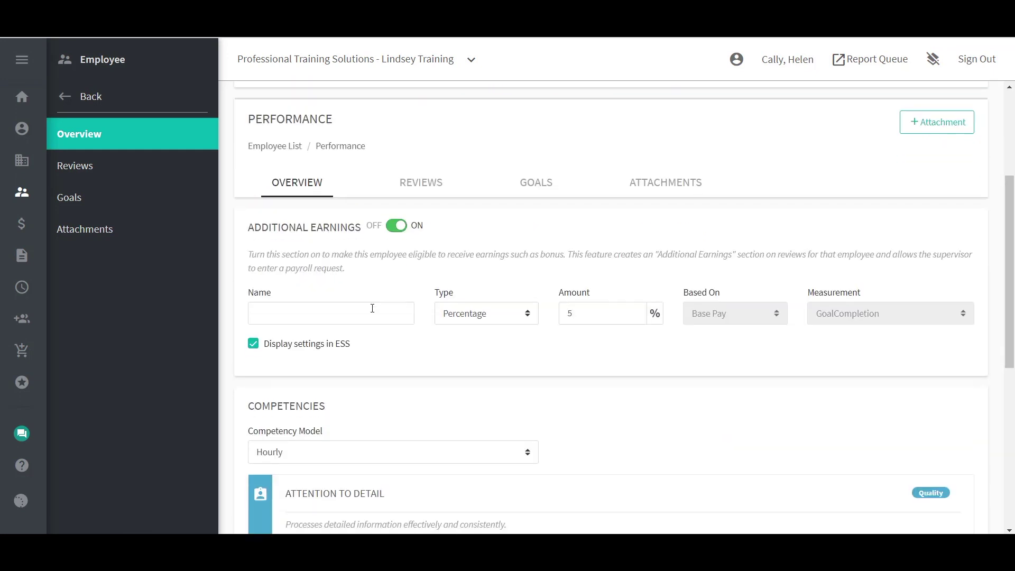
pyautogui.click(358, 315)
pyautogui.write('Bonus')
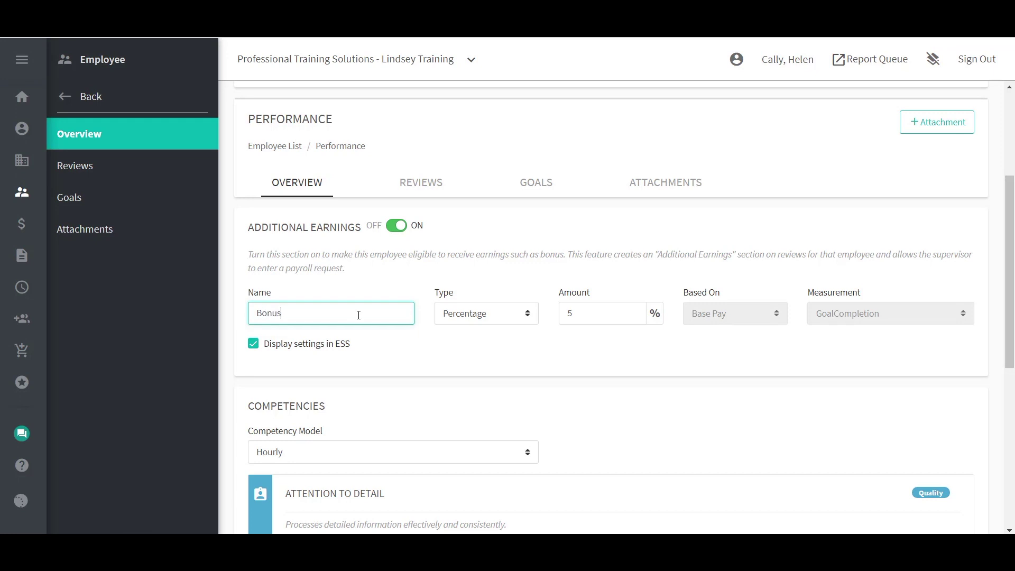
pyautogui.click(403, 348)
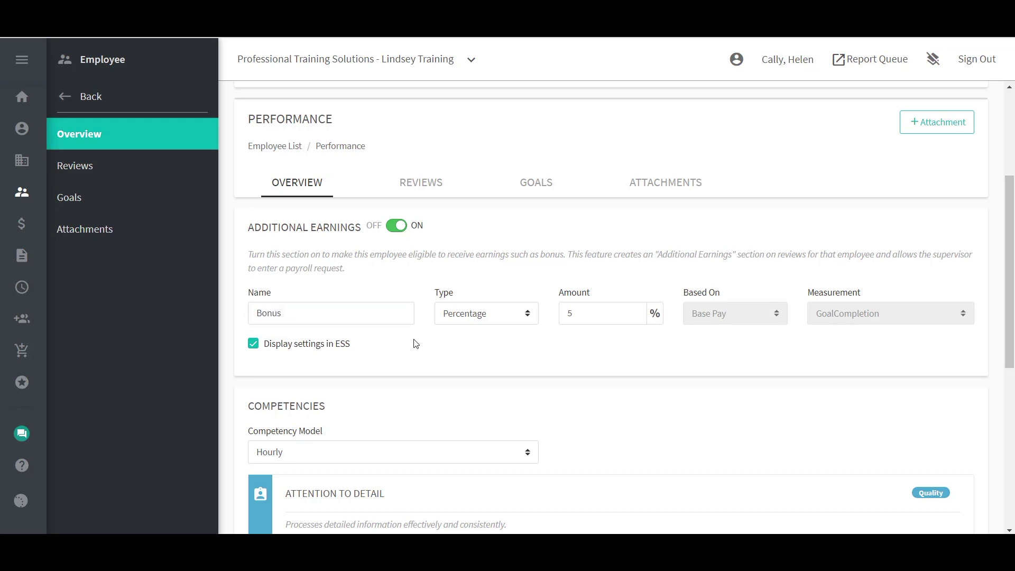
# Make the Bonus a Flat type with amount 500 and save.
pyautogui.click(470, 317)
pyautogui.click(469, 344)
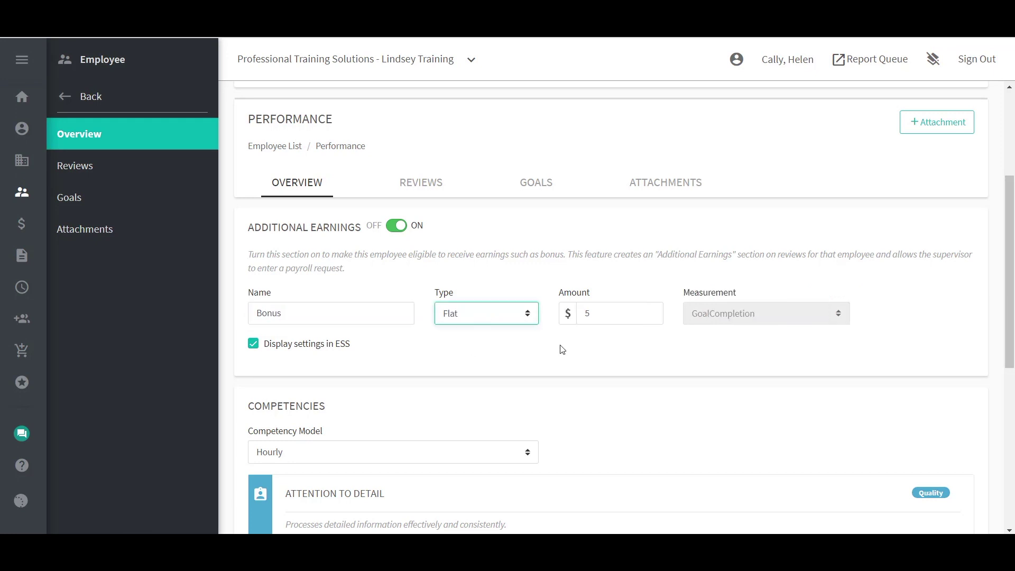
pyautogui.click(601, 314)
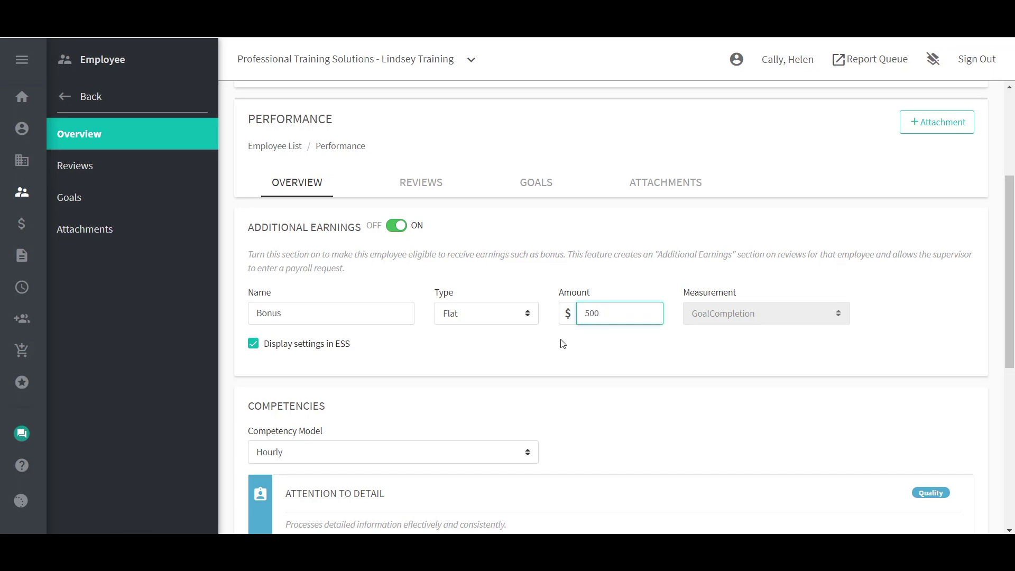
pyautogui.click(582, 362)
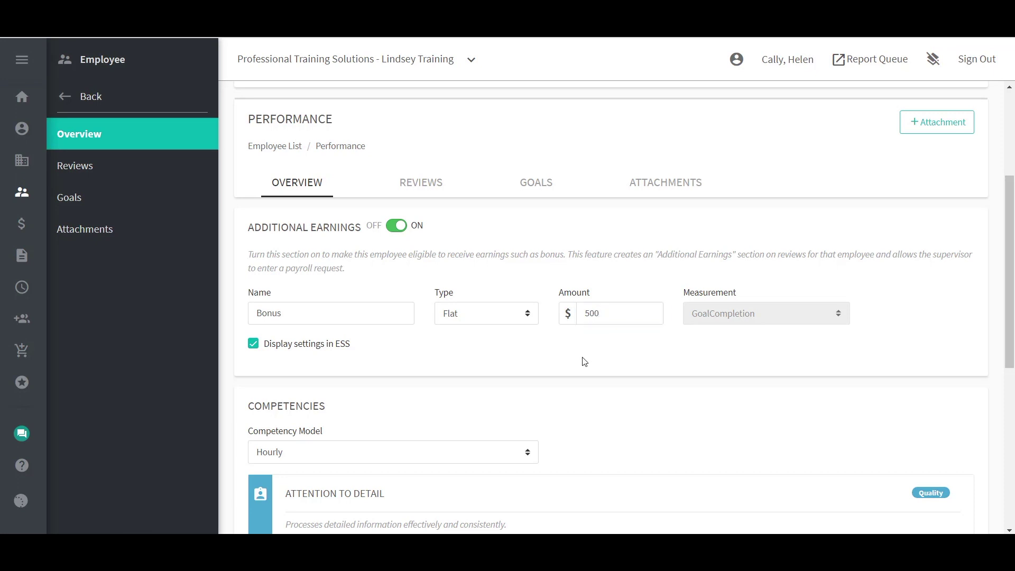
pyautogui.scroll(-7, 835, 348)
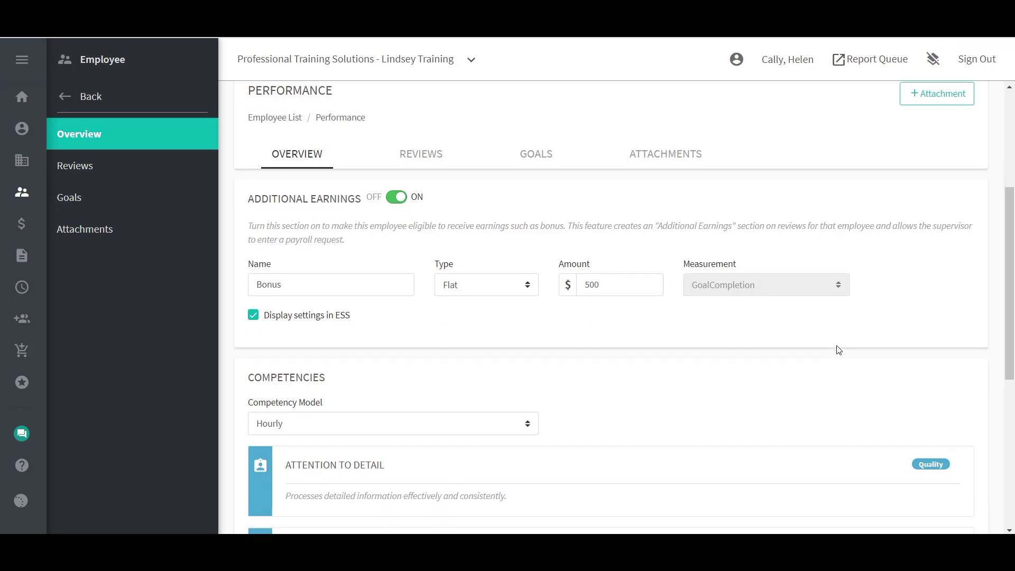
pyautogui.click(955, 491)
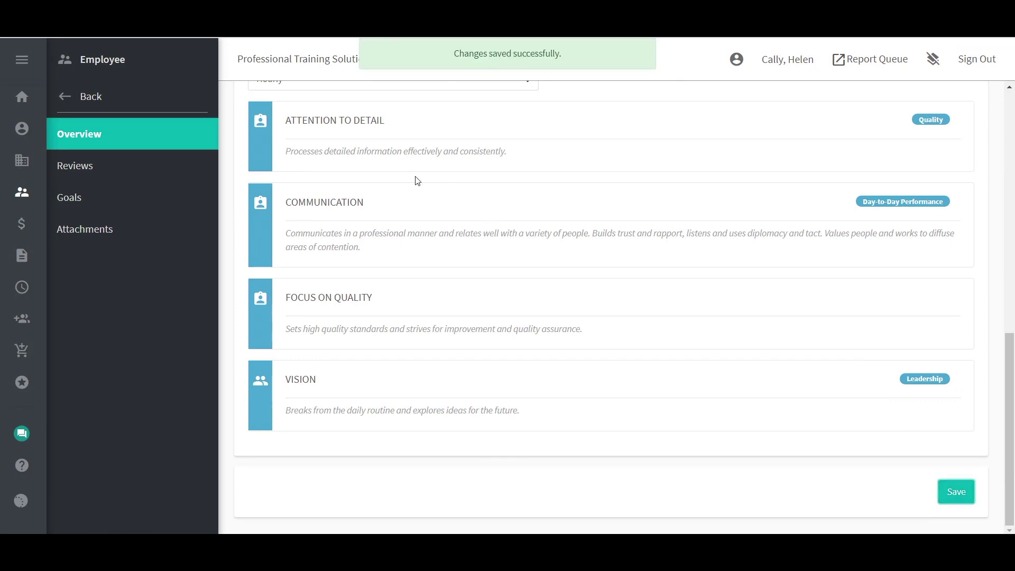
pyautogui.scroll(8, 460, 175)
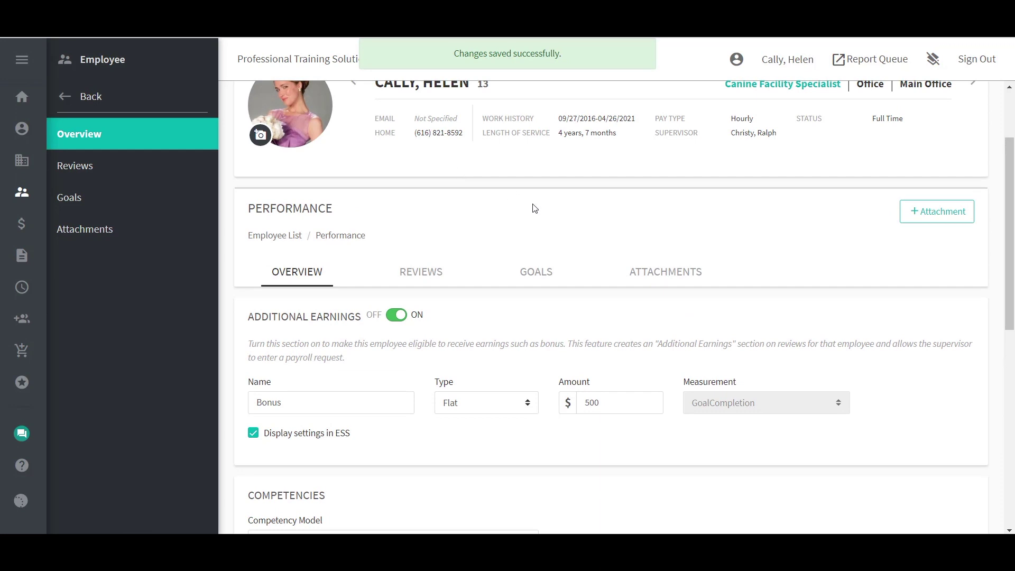
# Start a new goal on the Goals tab and enter its name, Goal 10.
pyautogui.click(539, 271)
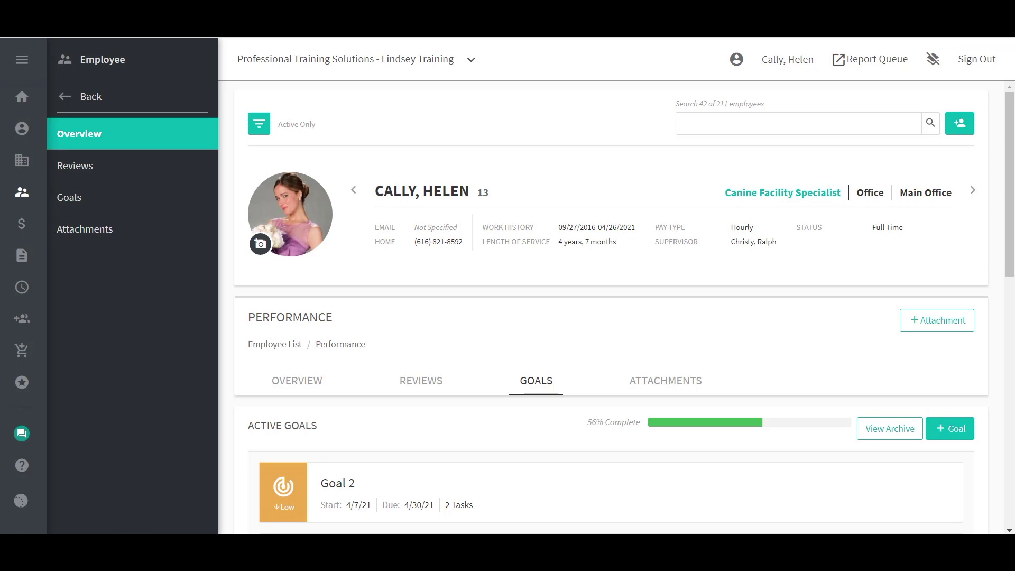
pyautogui.click(954, 428)
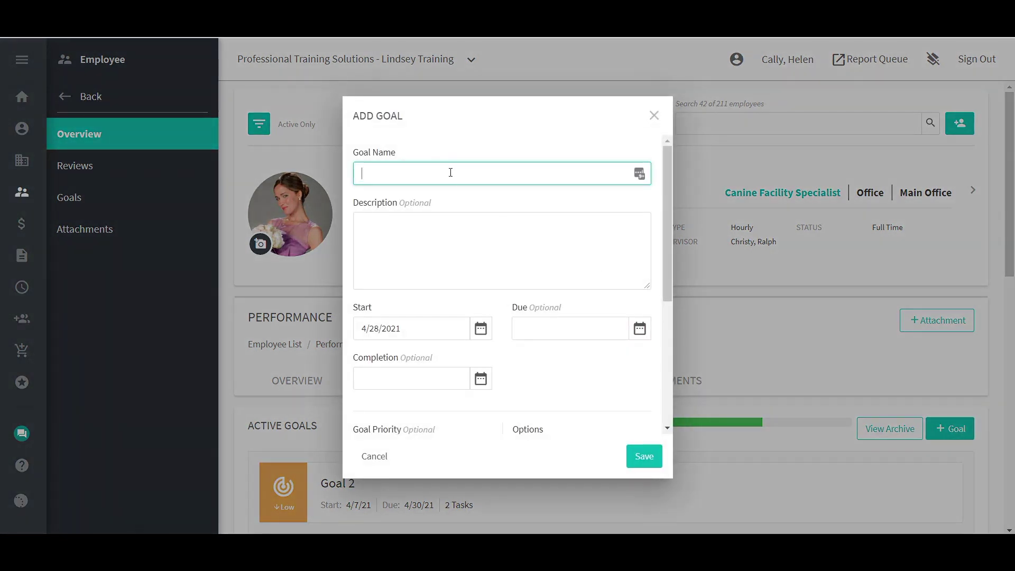
pyautogui.write('GOal')
pyautogui.write('oal 10')
pyautogui.press('Tab')
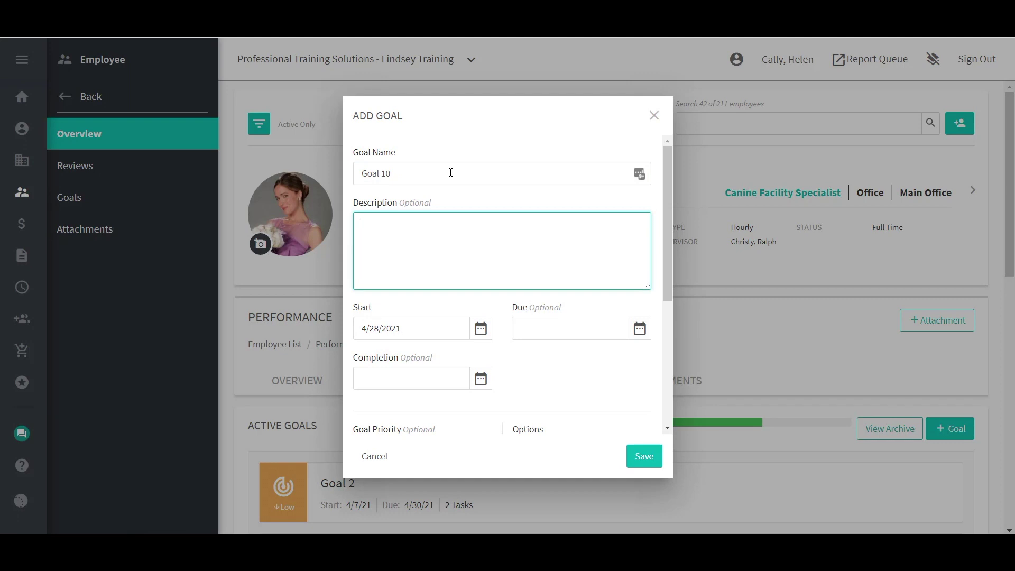
# Give the goal a 5/3/2021 start date and a 6/30/2021 due date.
pyautogui.click(480, 329)
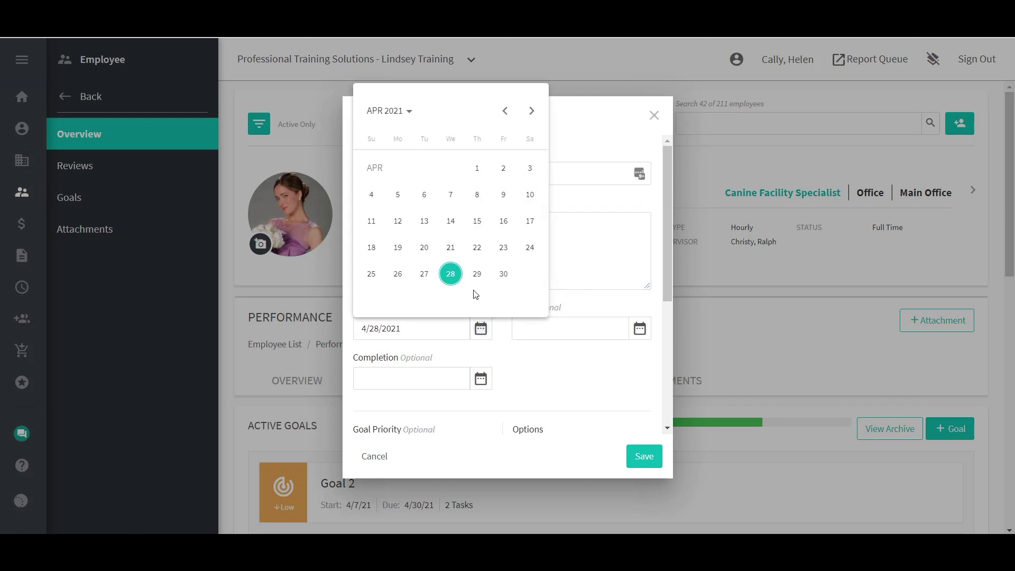
pyautogui.click(530, 114)
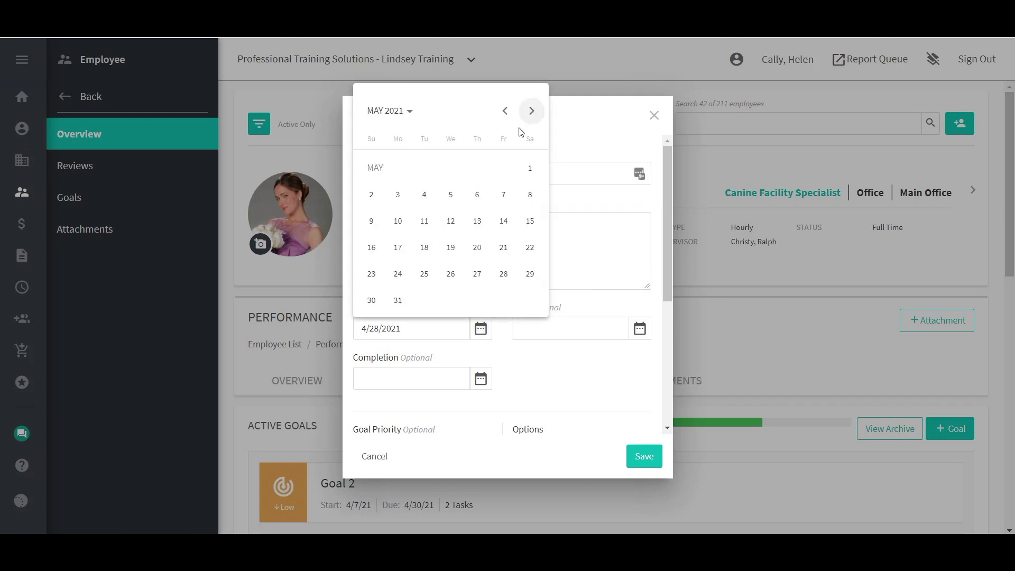
pyautogui.click(399, 195)
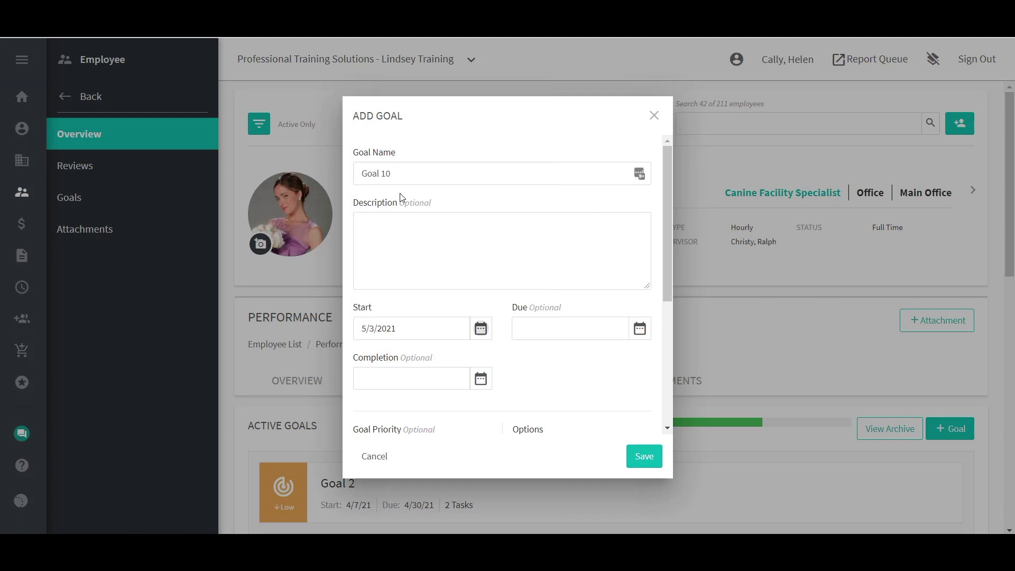
pyautogui.click(638, 329)
pyautogui.click(690, 112)
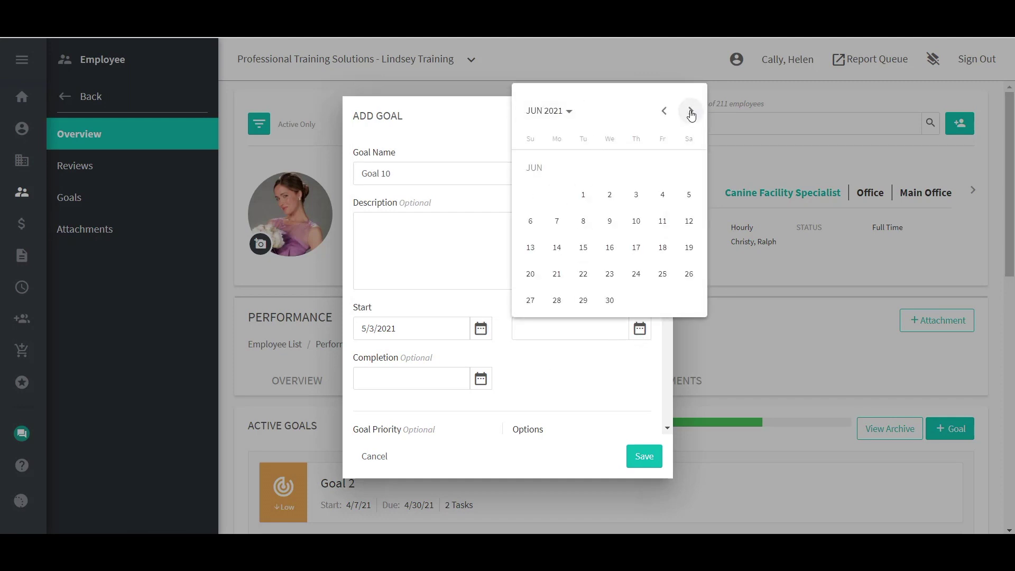
pyautogui.click(611, 301)
pyautogui.scroll(-4, 548, 367)
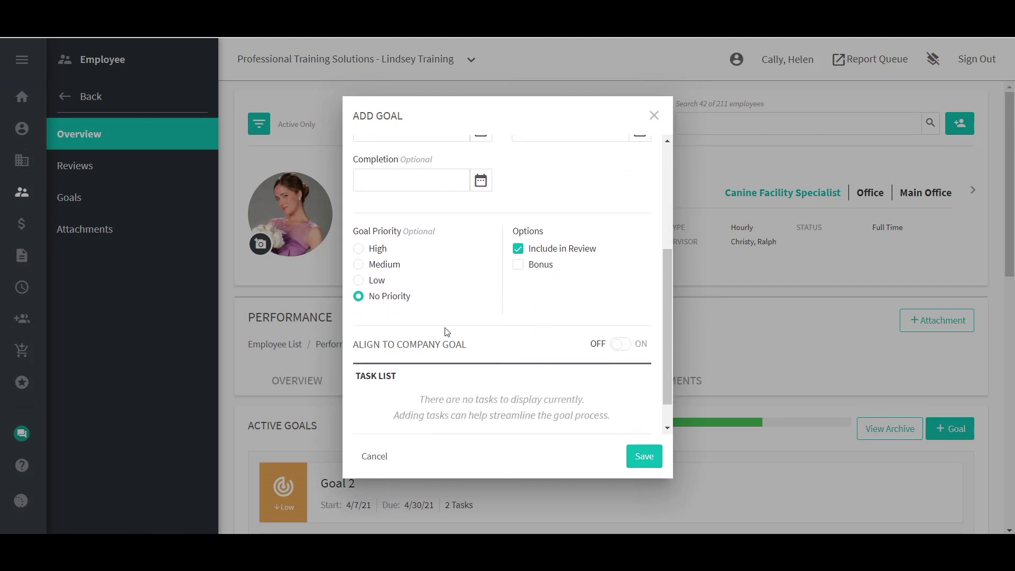
# Set Medium priority and check both Include in Review and Bonus.
pyautogui.click(359, 264)
pyautogui.click(519, 250)
pyautogui.click(519, 250)
pyautogui.scroll(1, 530, 305)
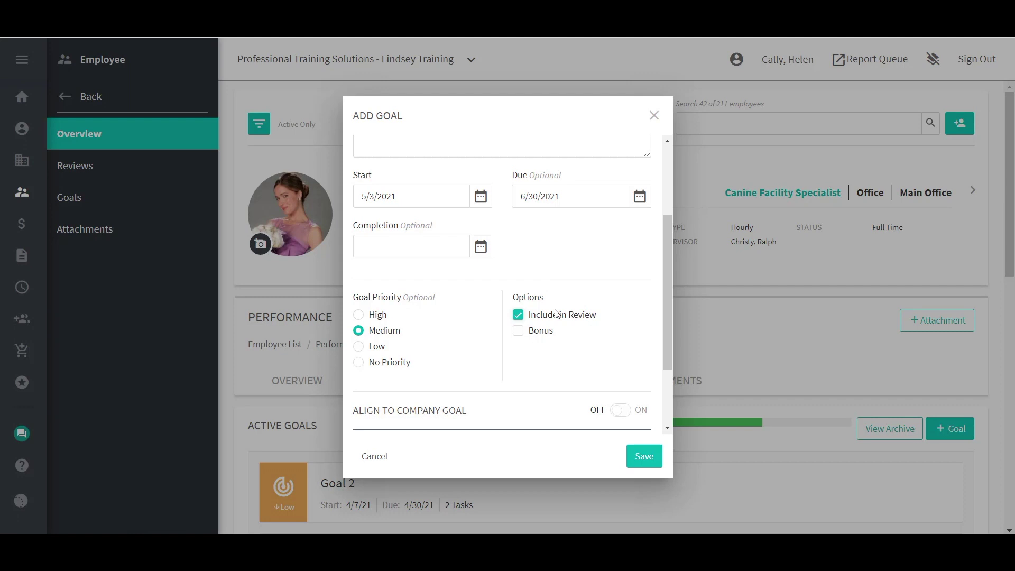
pyautogui.click(519, 332)
pyautogui.click(519, 332)
pyautogui.click(519, 332)
pyautogui.scroll(-2, 580, 365)
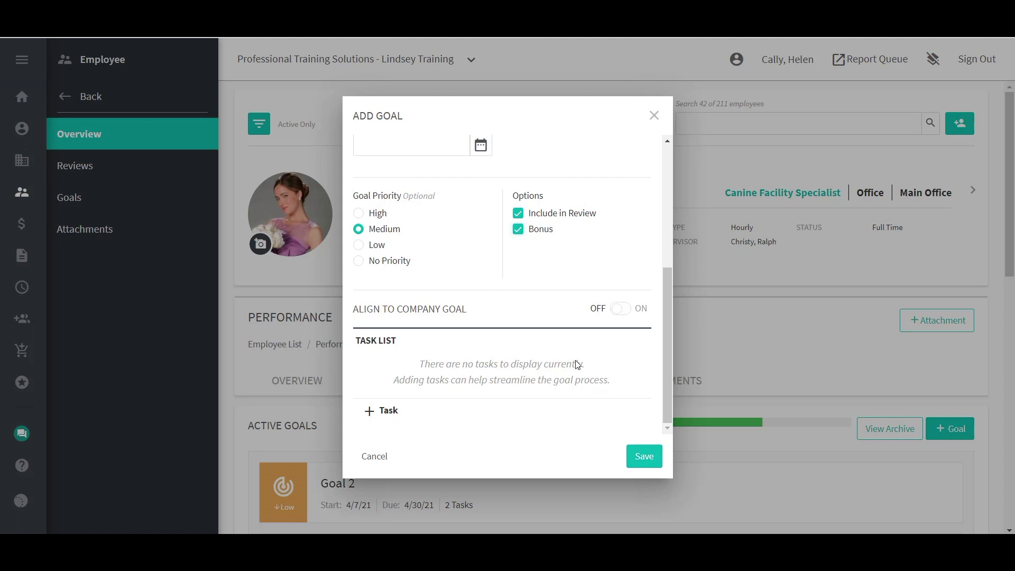
# Leave company goal alignment off without picking a company goal.
pyautogui.click(615, 309)
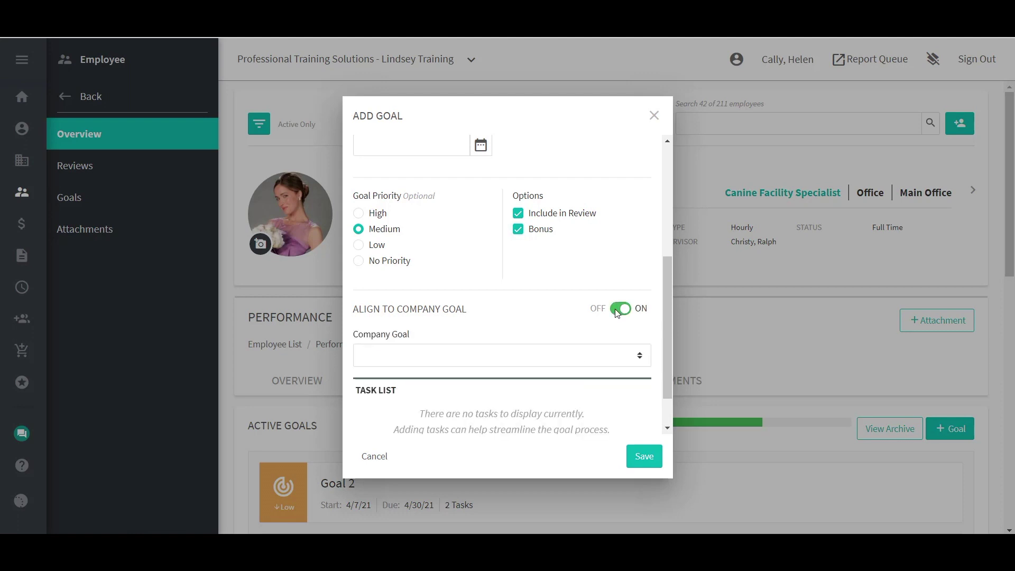
pyautogui.click(590, 363)
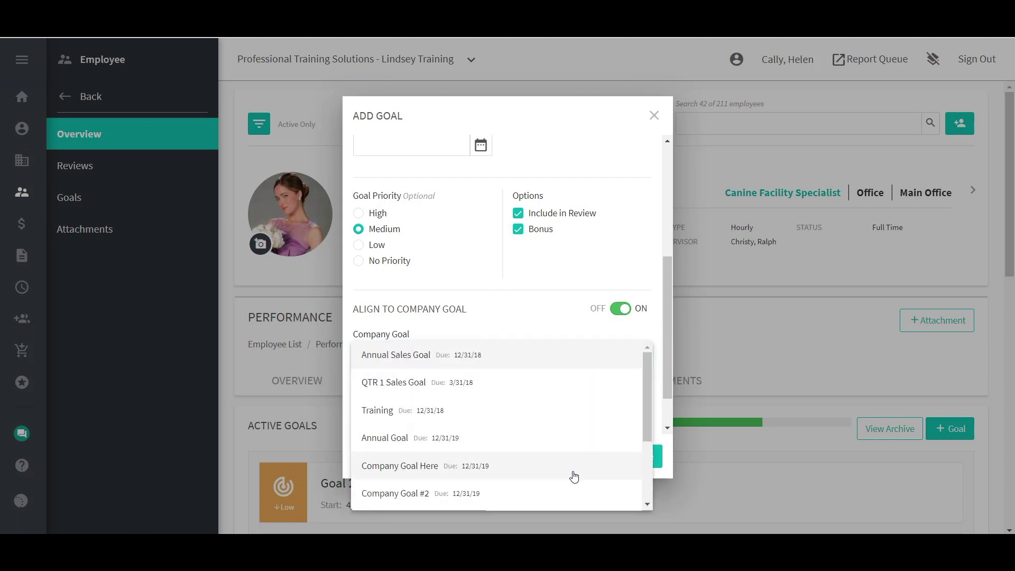
pyautogui.click(544, 317)
pyautogui.click(619, 309)
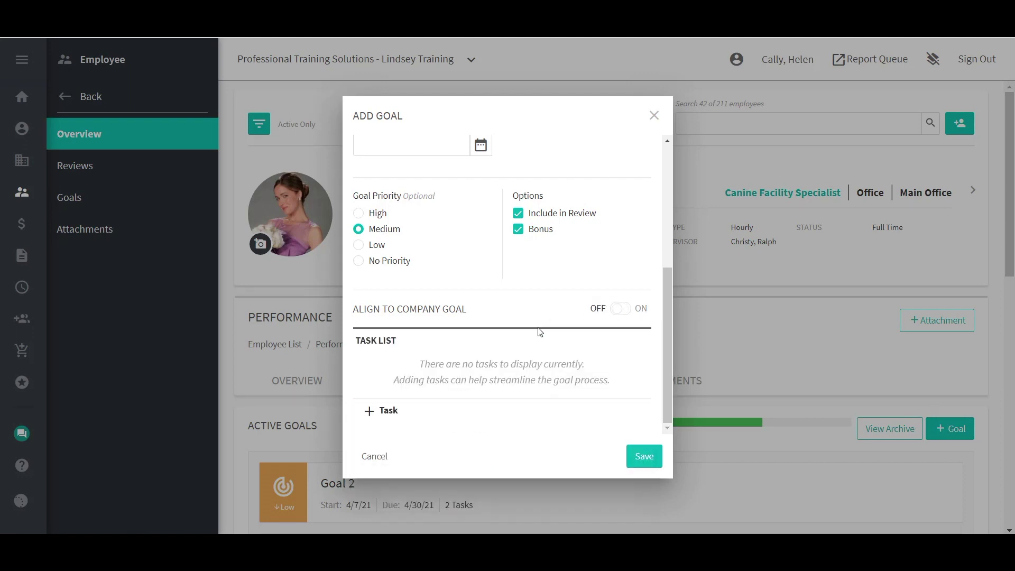
# Add Task 1 and Task 2 to the goal's tasks and save Goal 10.
pyautogui.click(384, 414)
pyautogui.write('Task')
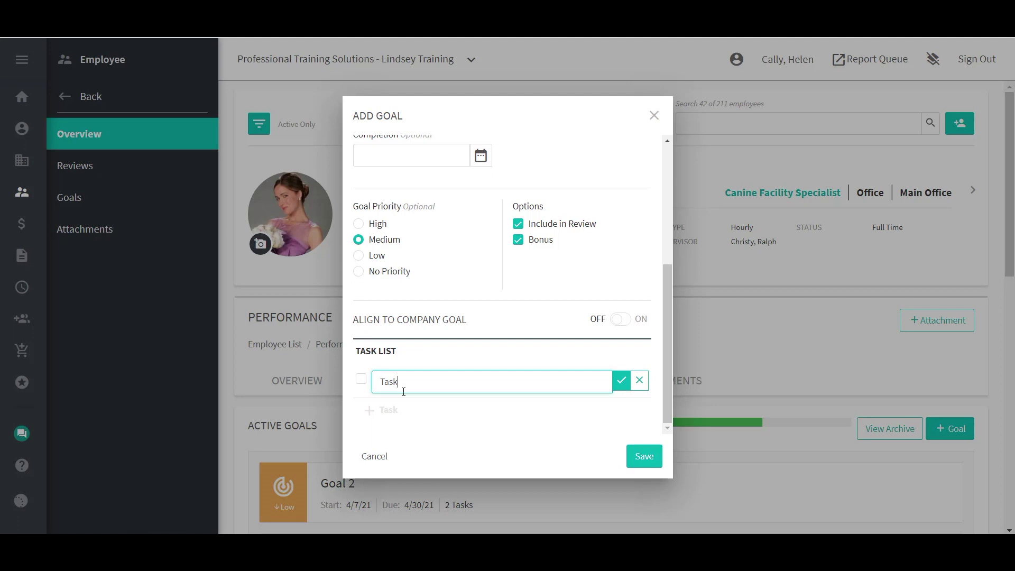
pyautogui.write(' 1')
pyautogui.click(621, 381)
pyautogui.click(384, 410)
pyautogui.write('Task 2')
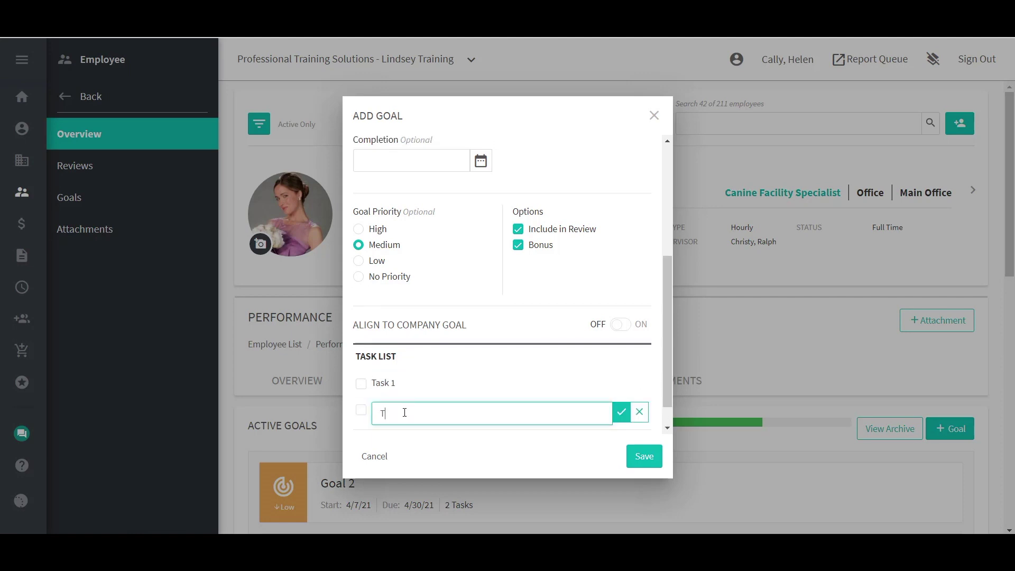
pyautogui.click(621, 412)
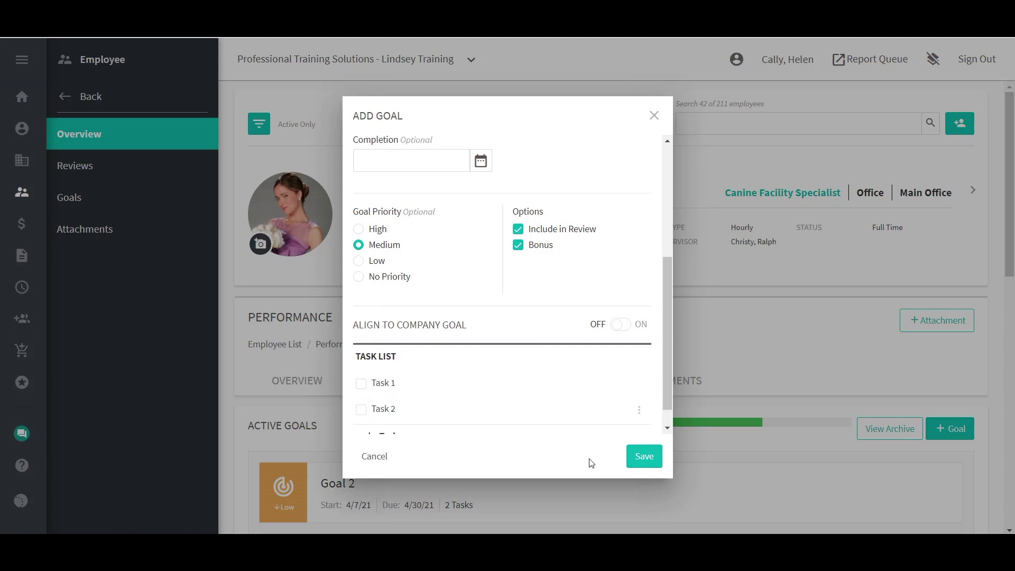
pyautogui.click(643, 459)
# Open the Track All Critical Support Metrics goal and add a task 'Tak 5'.
pyautogui.scroll(-3, 653, 311)
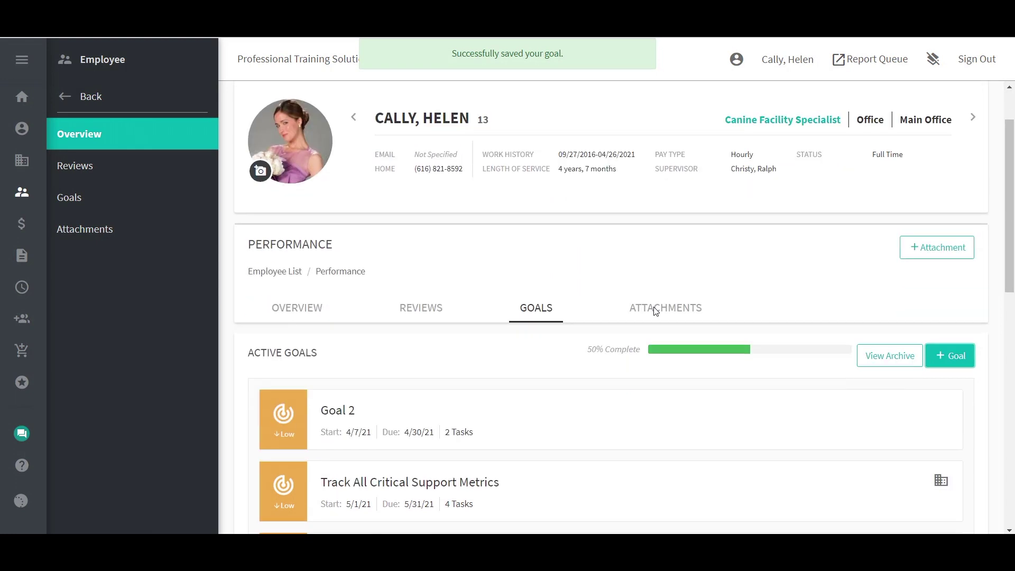
pyautogui.click(544, 426)
pyautogui.scroll(-2, 763, 380)
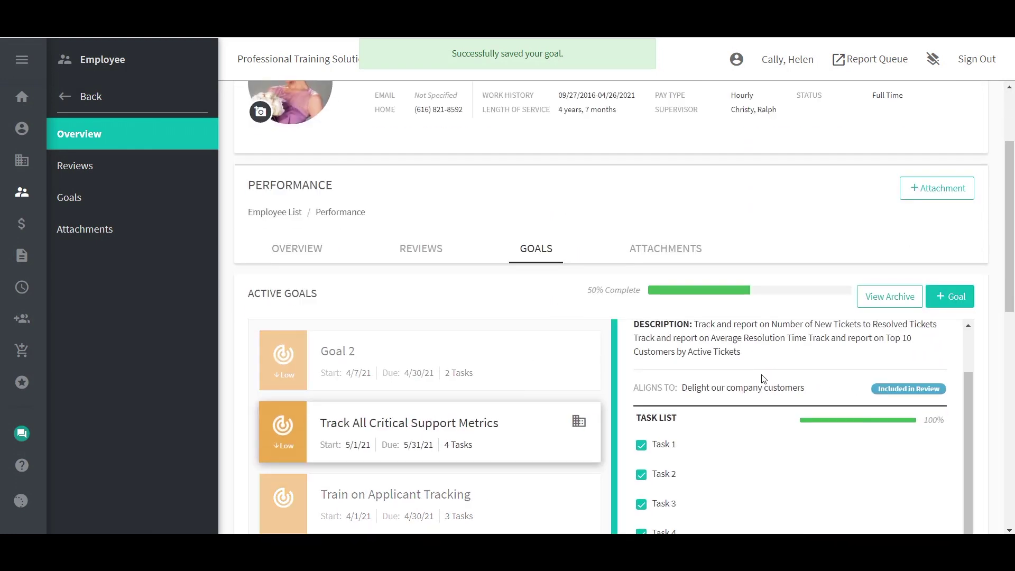
pyautogui.scroll(-3, 862, 443)
pyautogui.click(667, 365)
pyautogui.write('Tak')
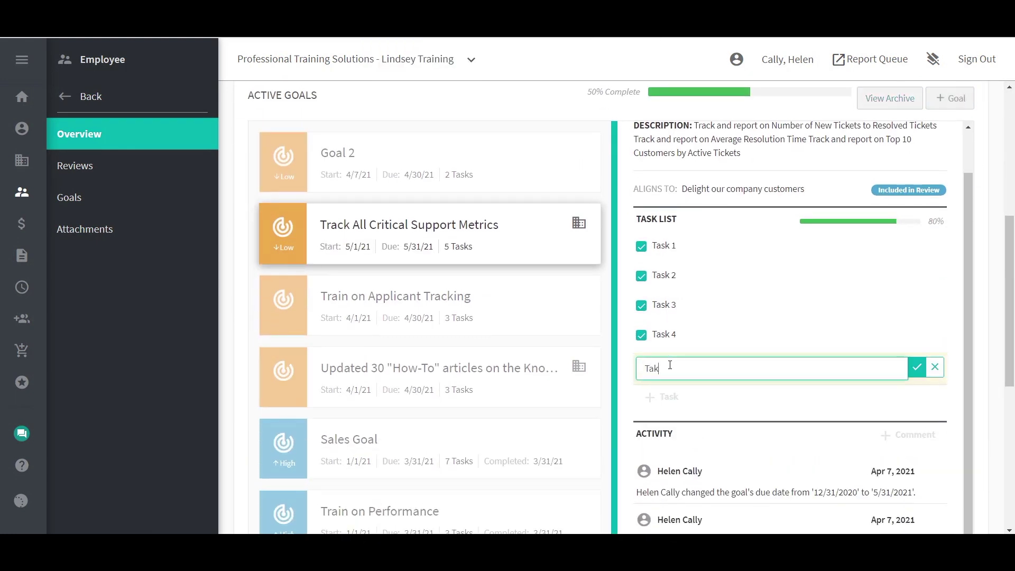
pyautogui.write(' 5')
pyautogui.click(917, 367)
# Post a 'Nice job' comment on the goal.
pyautogui.scroll(-3, 819, 418)
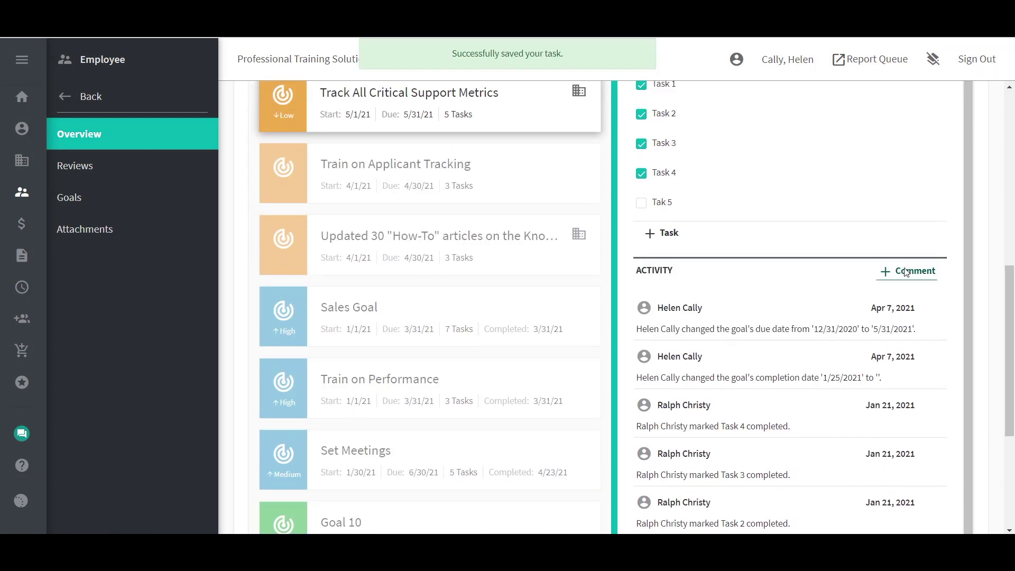
pyautogui.click(869, 274)
pyautogui.write('Nice job')
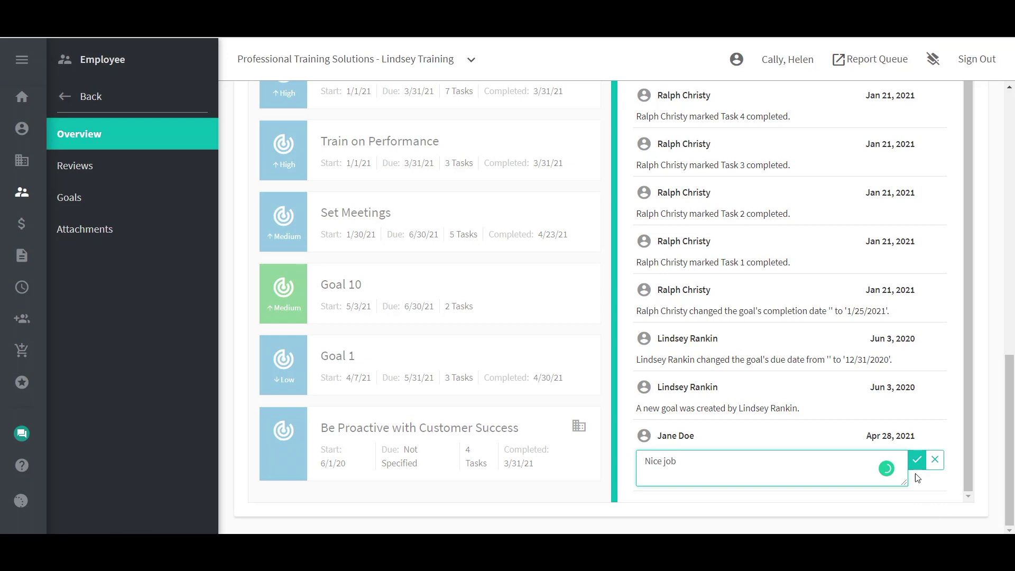
pyautogui.click(917, 461)
pyautogui.scroll(10, 872, 238)
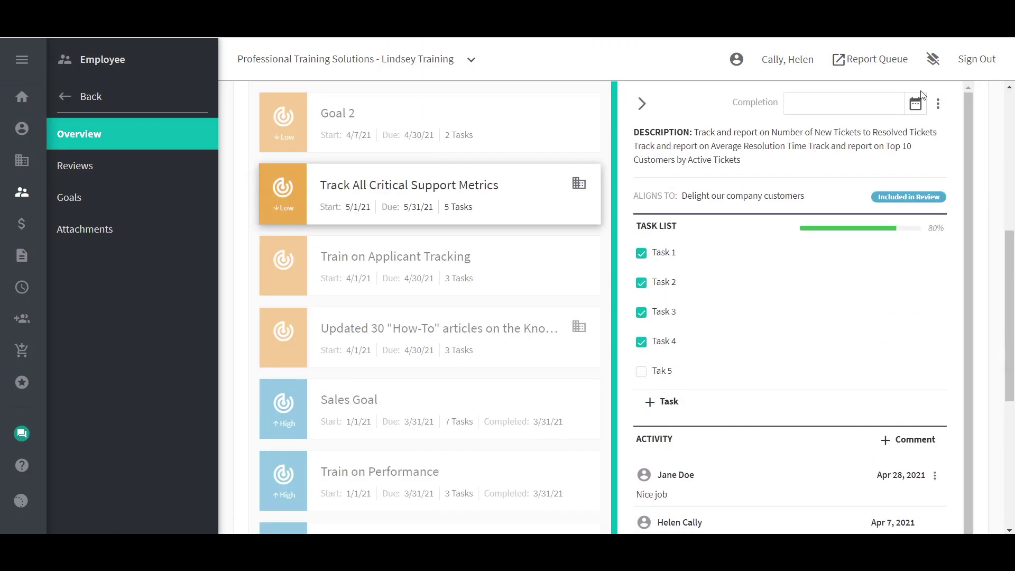
# Set the goal's completion date to May 31, 2021 from the Completion calendar.
pyautogui.click(916, 103)
pyautogui.click(827, 332)
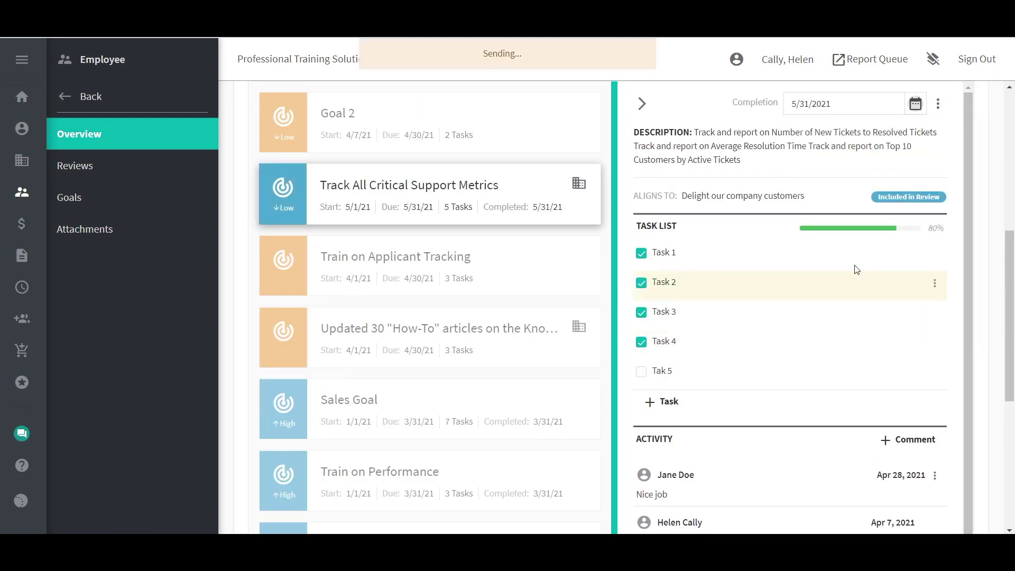
pyautogui.scroll(-1, 870, 279)
pyautogui.scroll(-2, 871, 279)
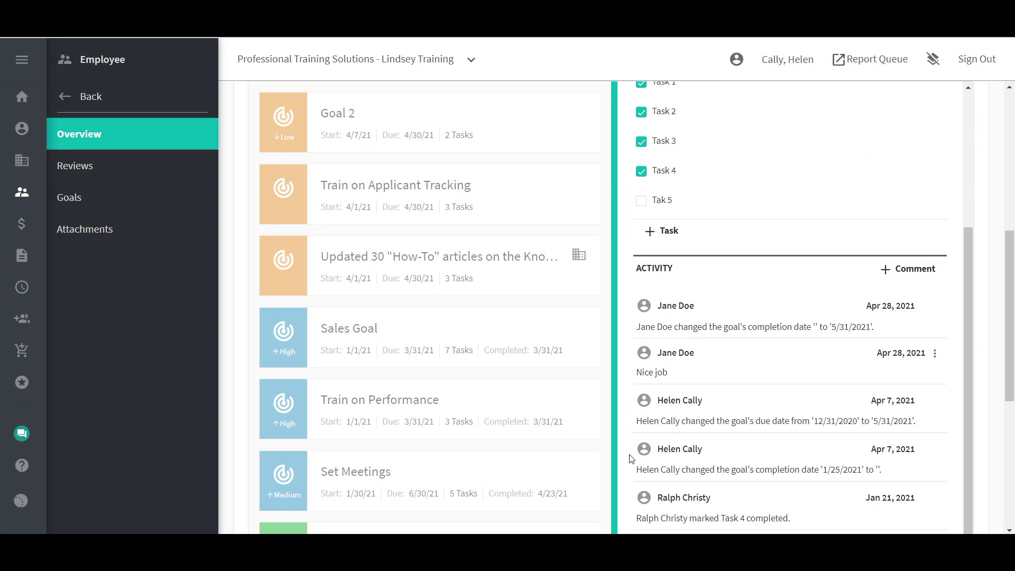
pyautogui.scroll(3, 627, 285)
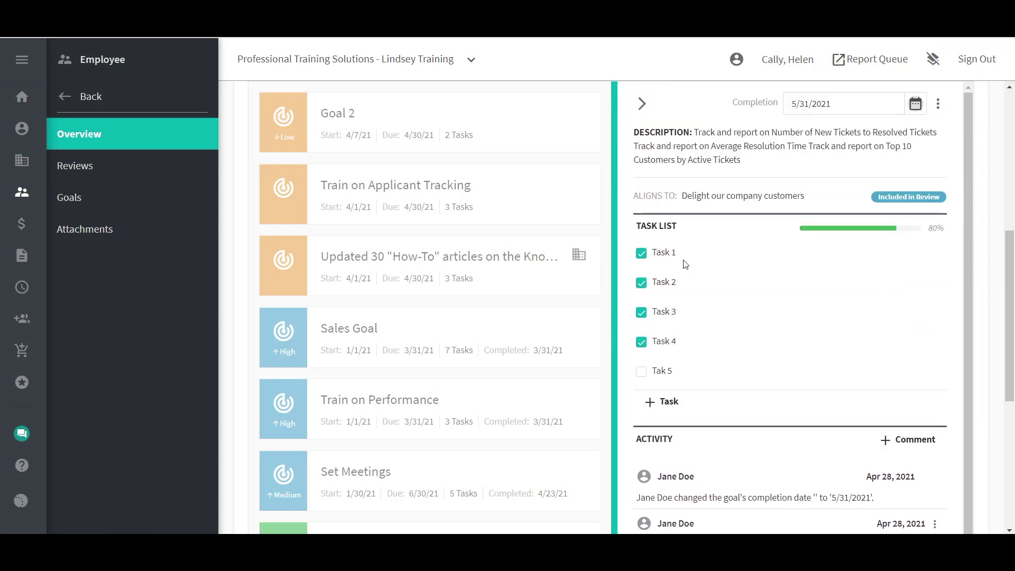
pyautogui.click(938, 103)
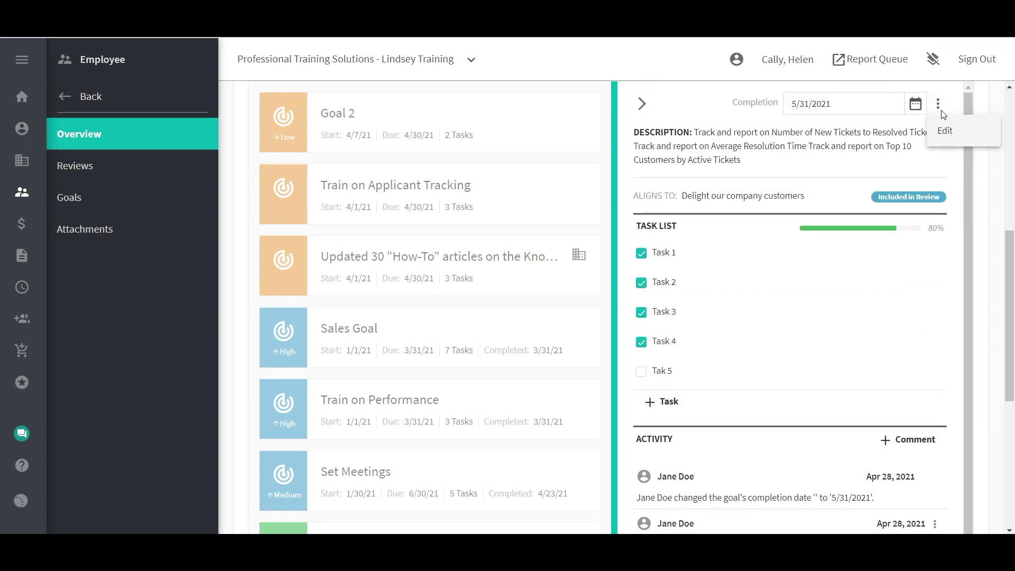
pyautogui.click(937, 104)
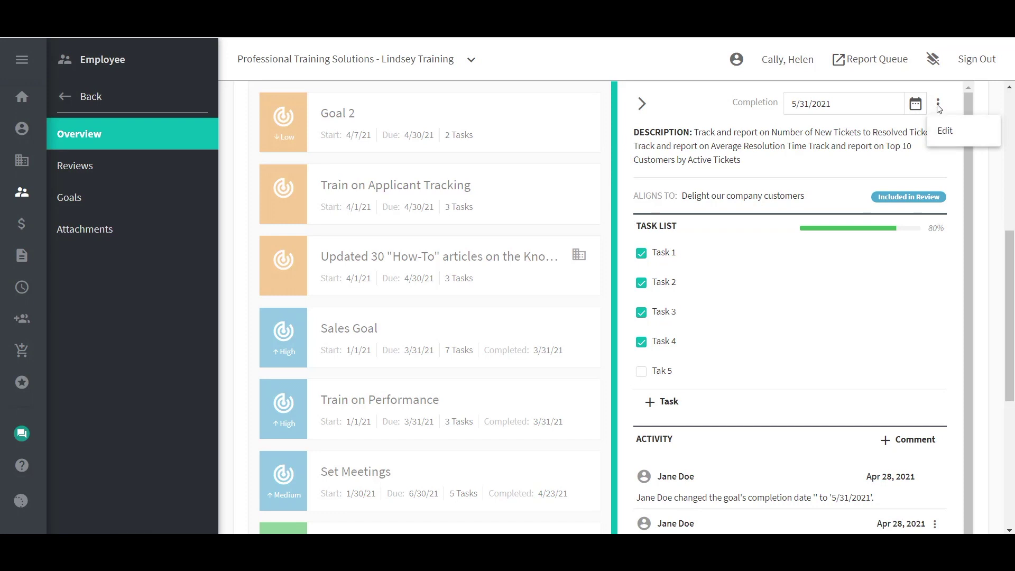
pyautogui.scroll(4, 887, 213)
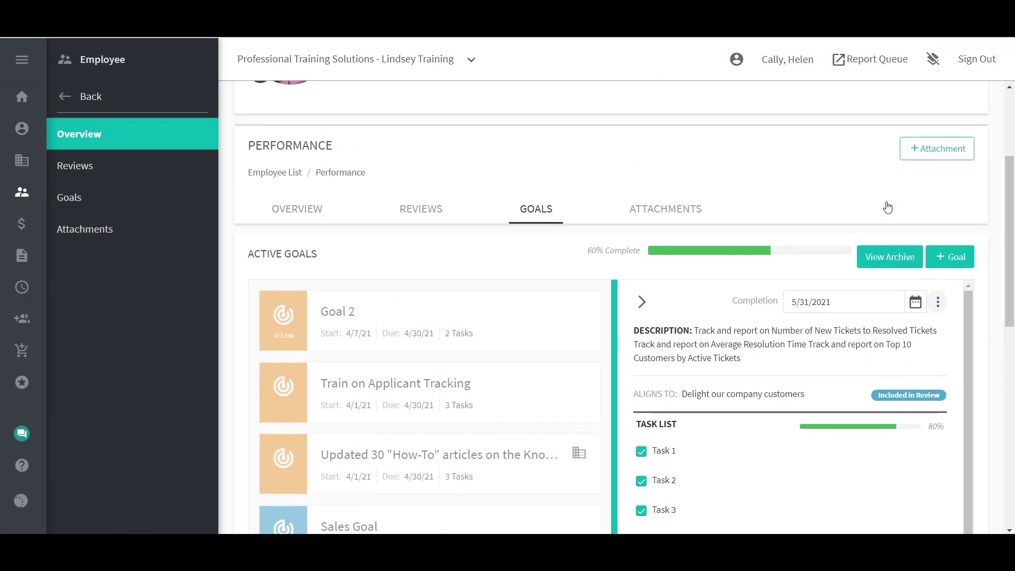